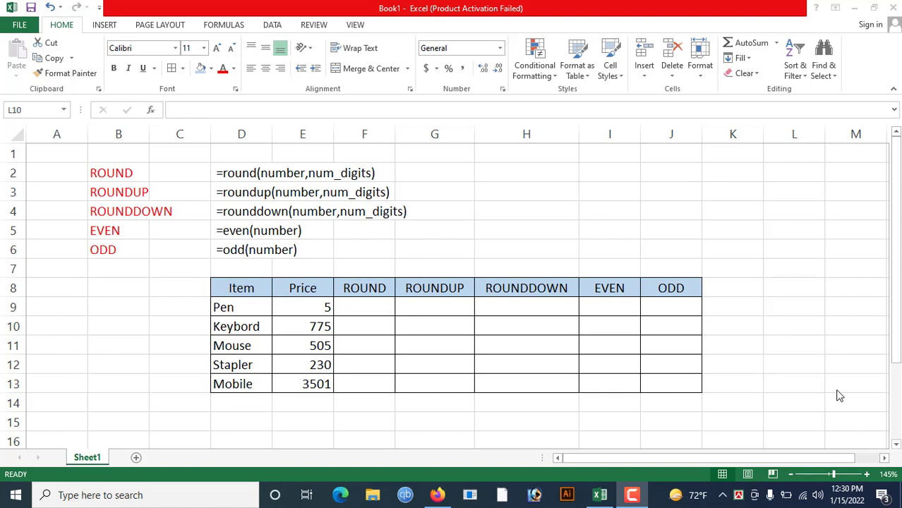
click(363, 308)
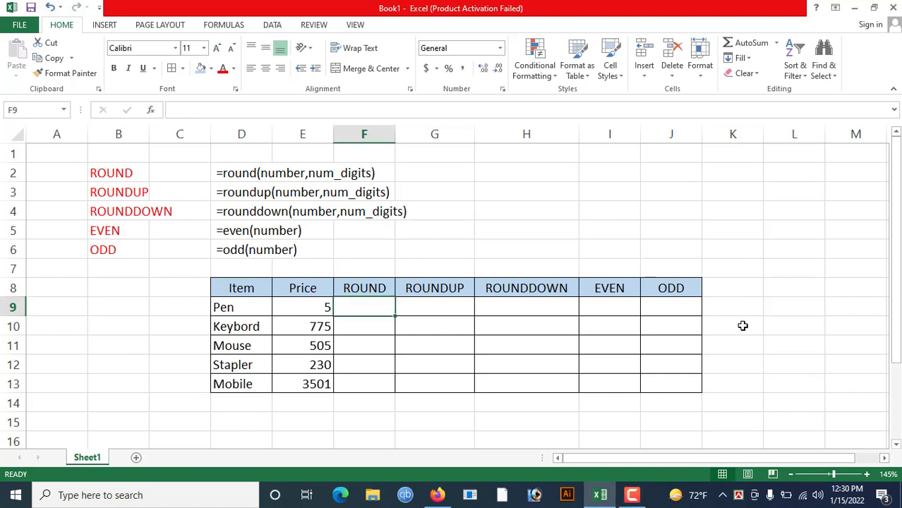
click(184, 173)
drag(247, 173, 261, 247)
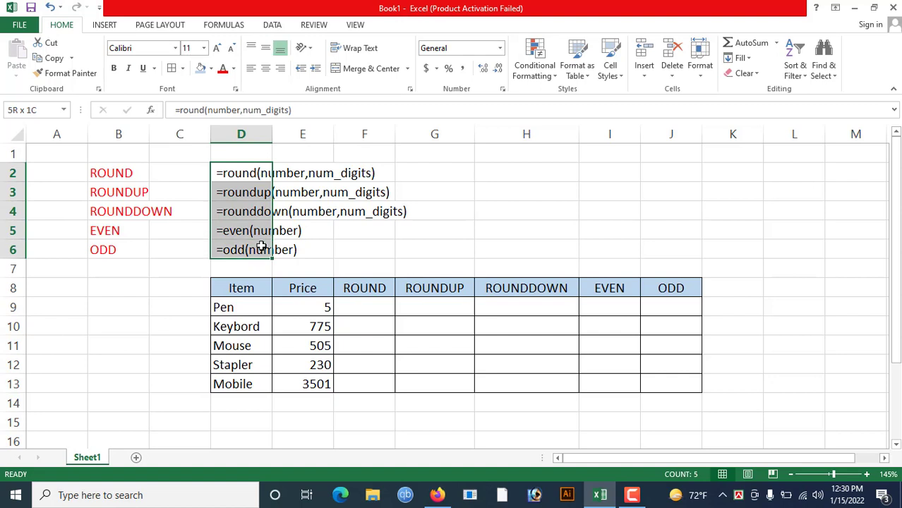
Enter the formula =round(E9,2) in cell F9 to round the Pen price to two decimals
click(367, 311)
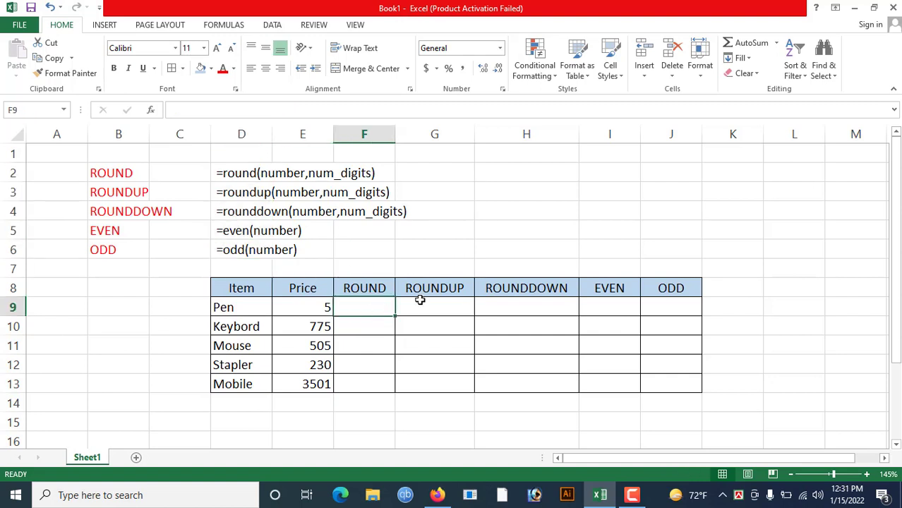
text(=)
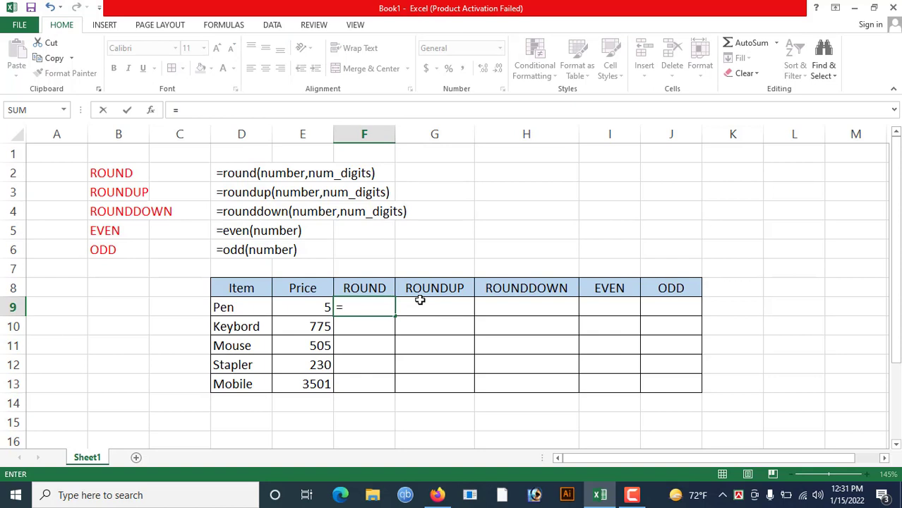
text(round)
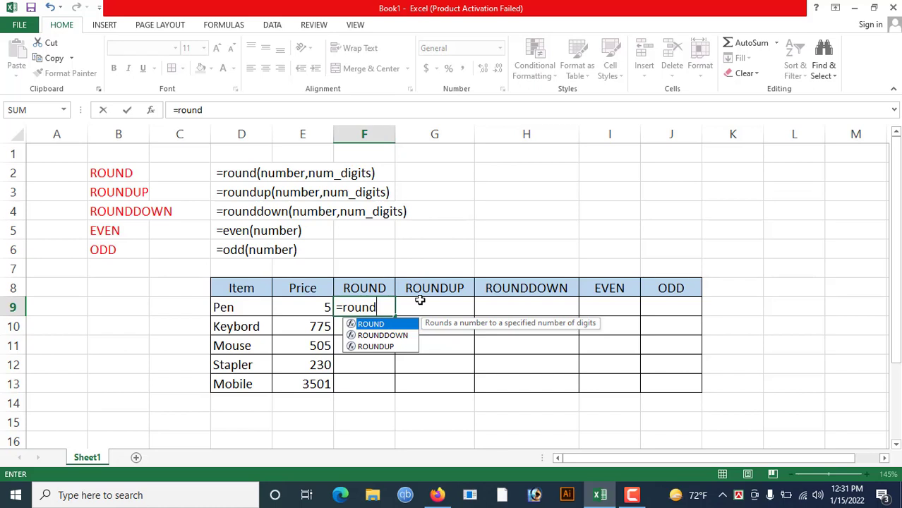
text(()
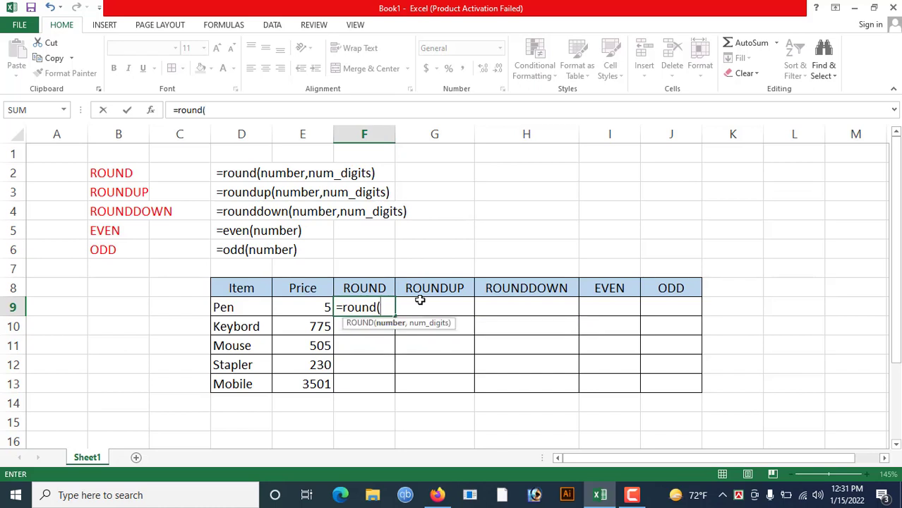
click(310, 307)
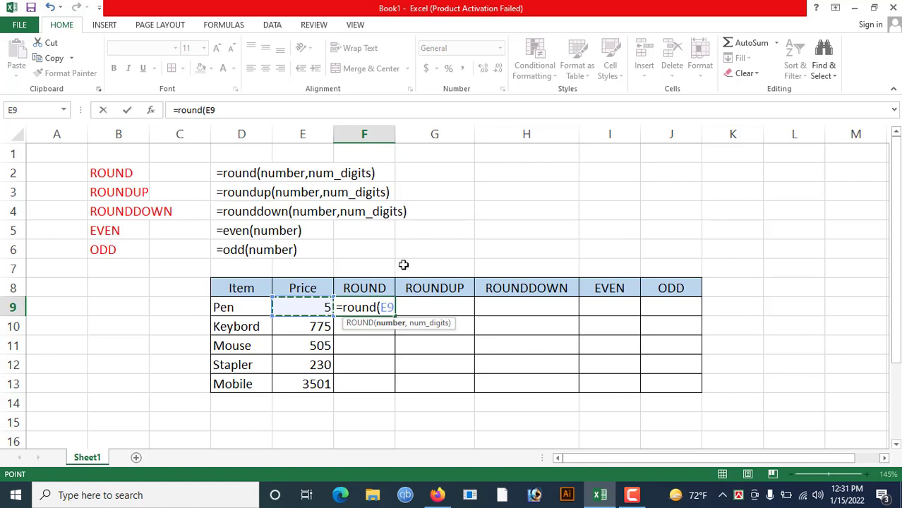
text(,)
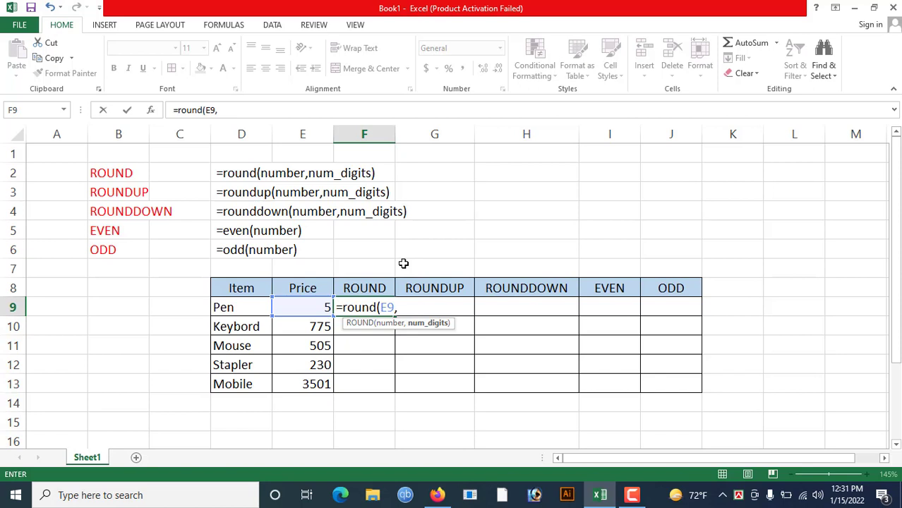
text(2))
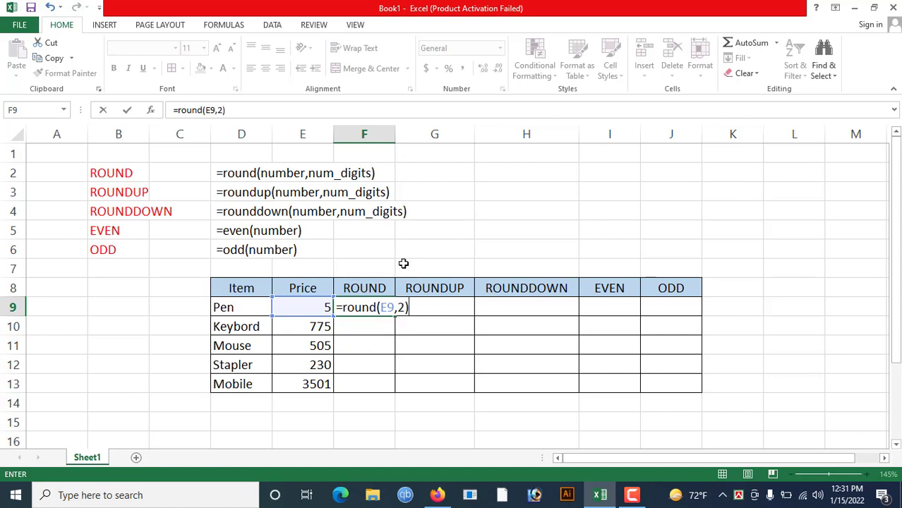
key(Return)
key(Up)
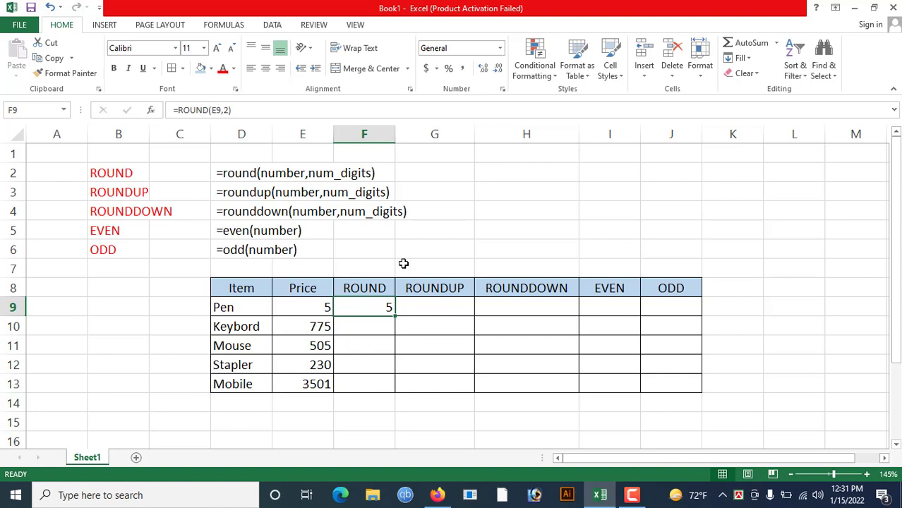
Set the Pen price in E9 to 5.555 and check the rounded result in F9
key(Left)
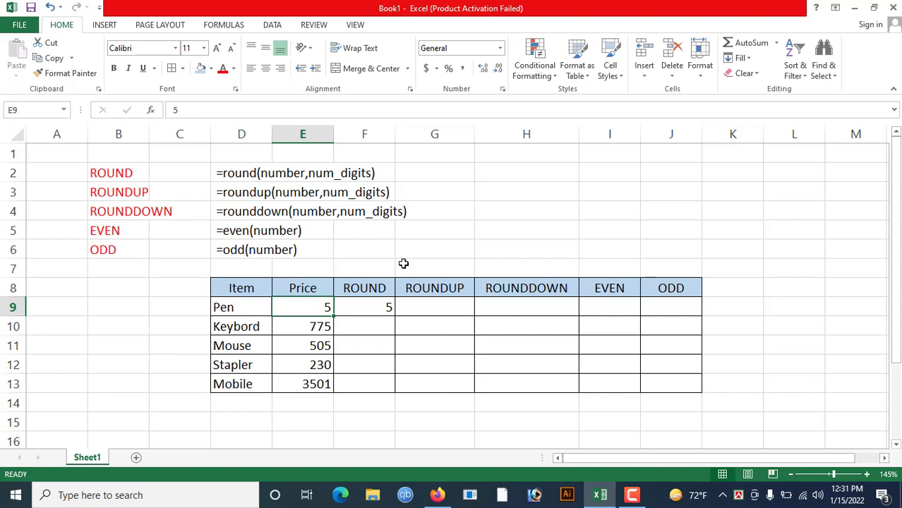
text(5.55)
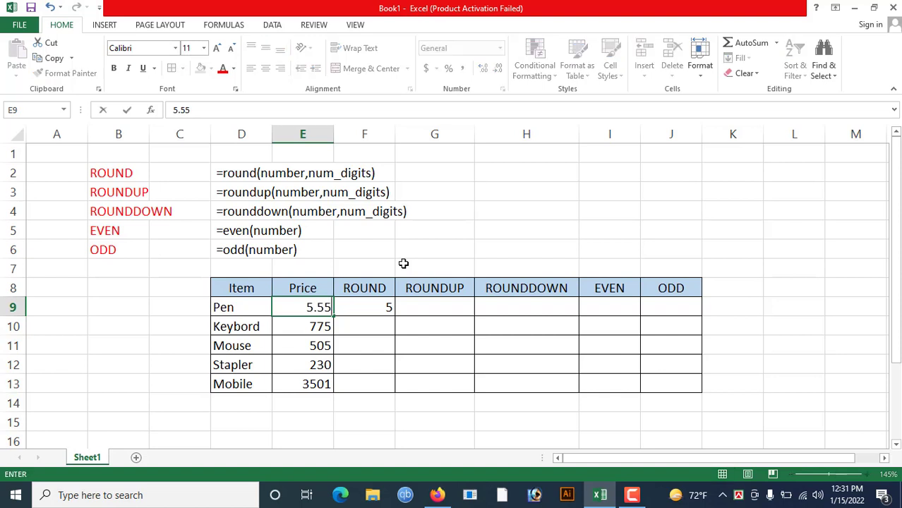
text(5)
key(Return)
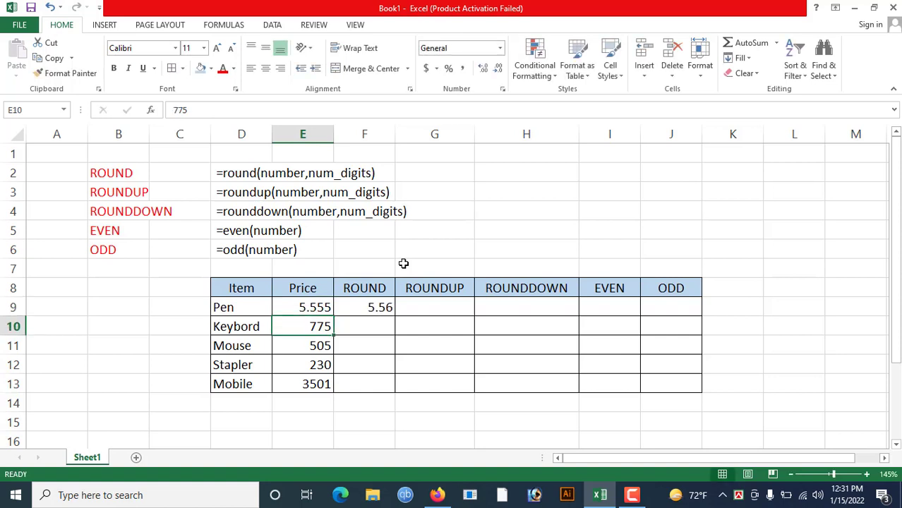
key(Up)
key(Right)
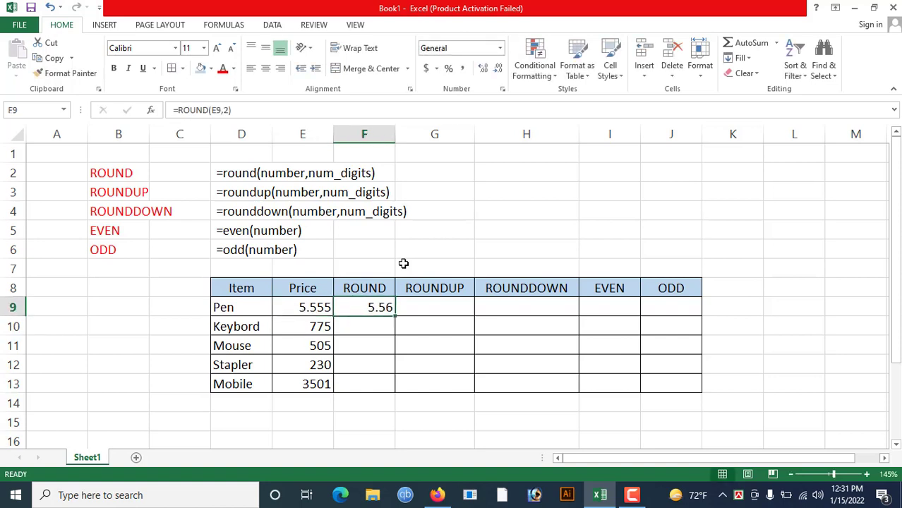
Change the last digit of the Pen price so that E9 reads 5.554
key(Left)
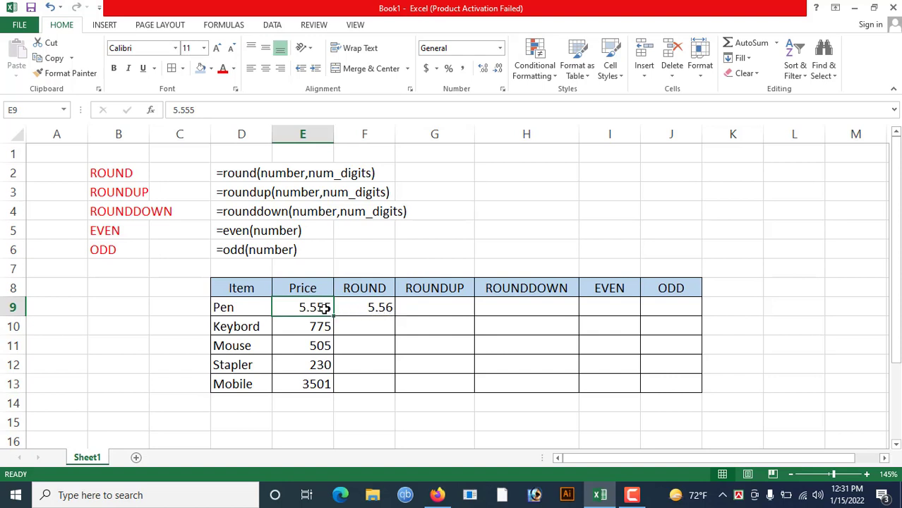
key(F2)
key(BackSpace)
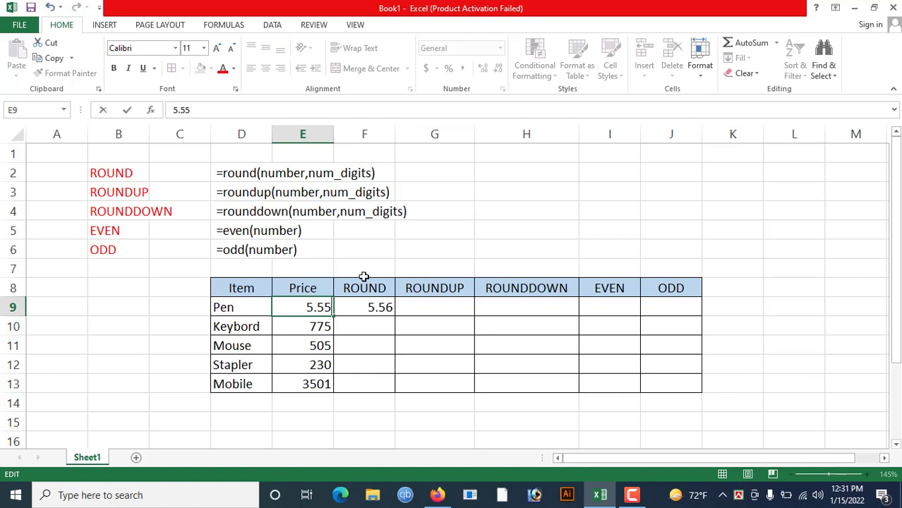
text(4)
key(Return)
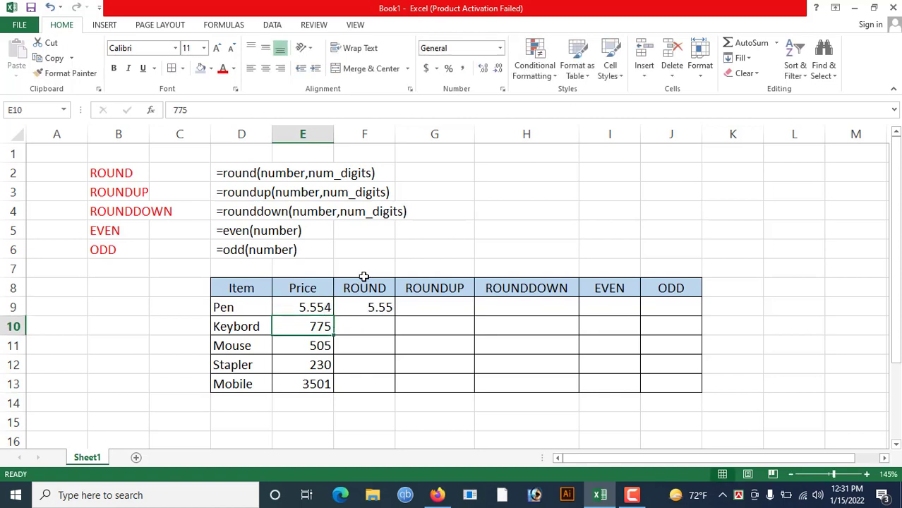
Change the Pen price's last decimal back to 5 so that E9 reads 5.555
double_click(325, 308)
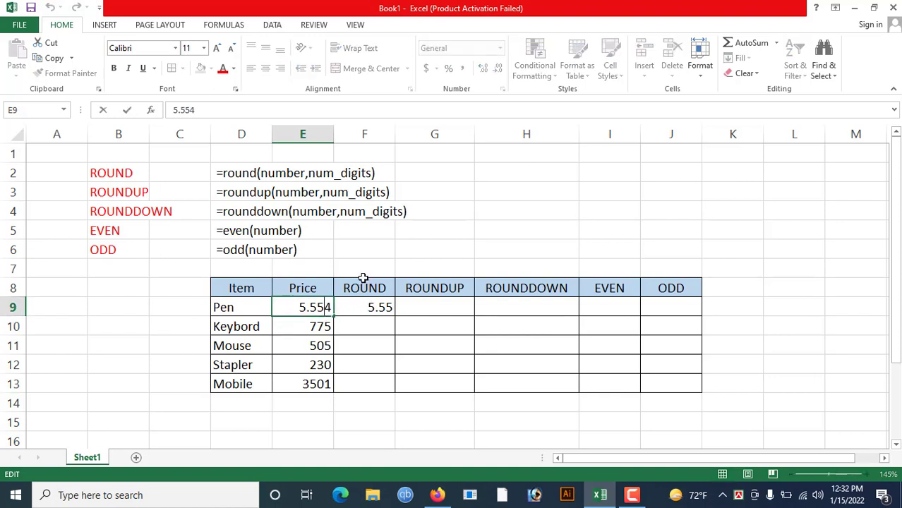
key(Delete)
text(5)
key(Return)
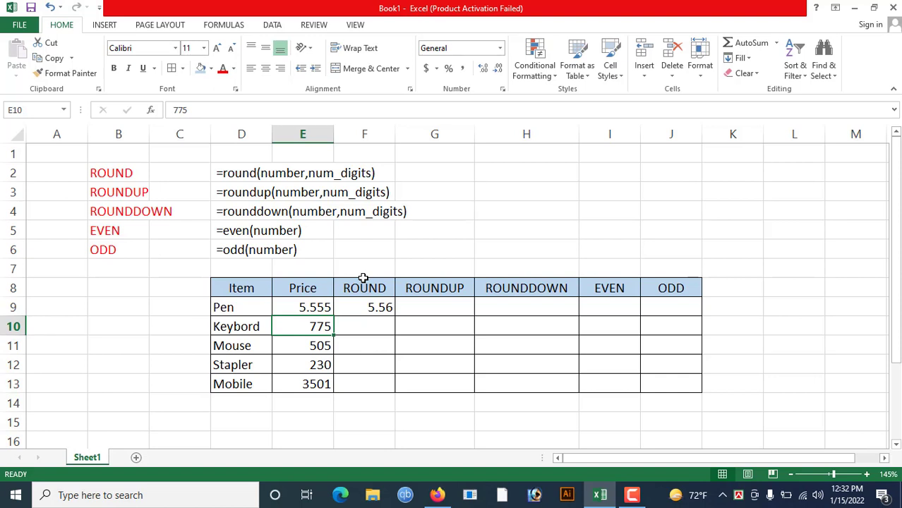
Set the number of digits in F9's ROUND formula to 1, giving =ROUND(E9,1)
click(360, 308)
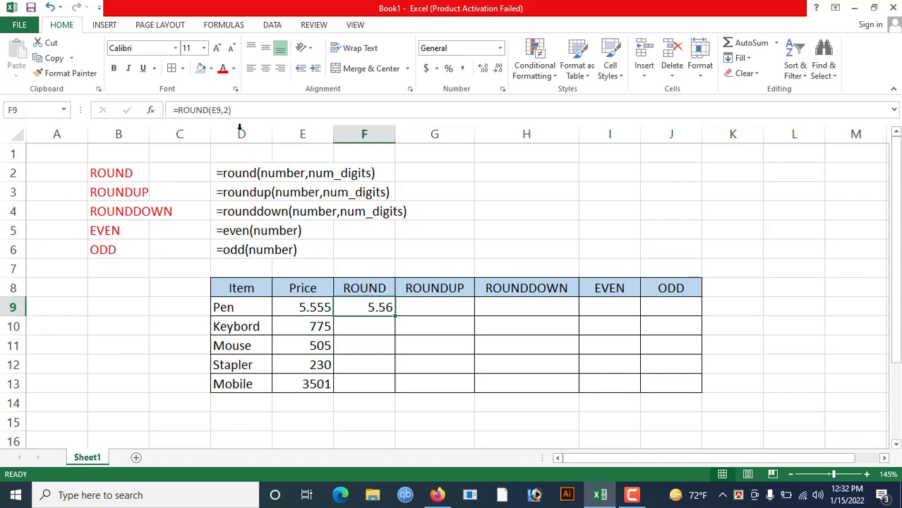
click(225, 111)
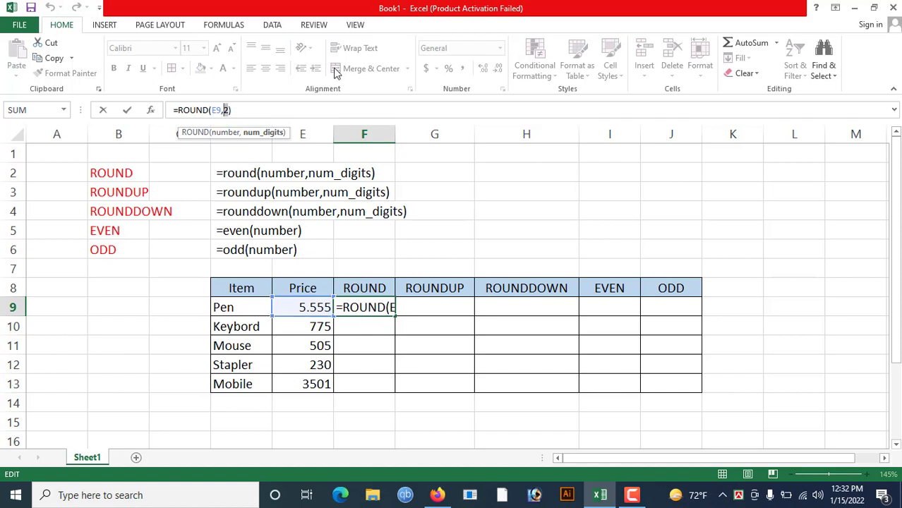
text(1)
key(Right)
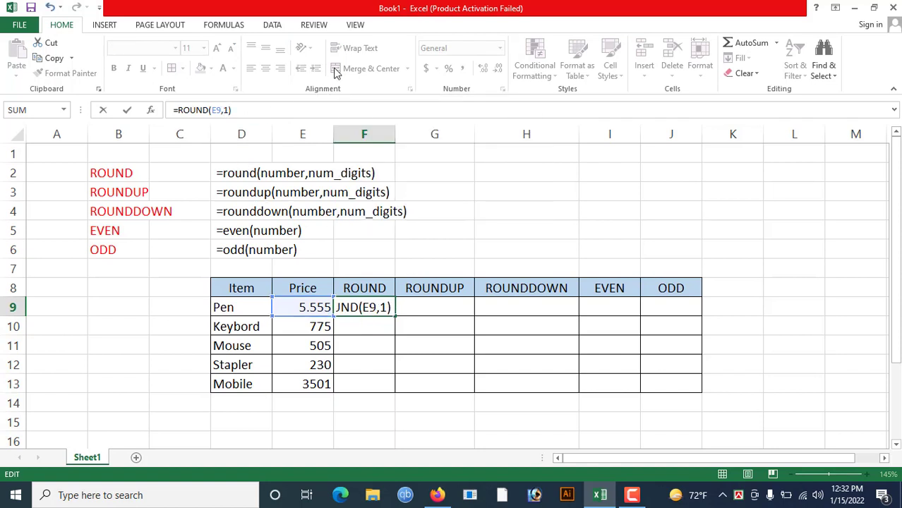
key(Return)
Set the number of digits in F9's ROUND formula to 0, giving =ROUND(E9,0)
click(379, 307)
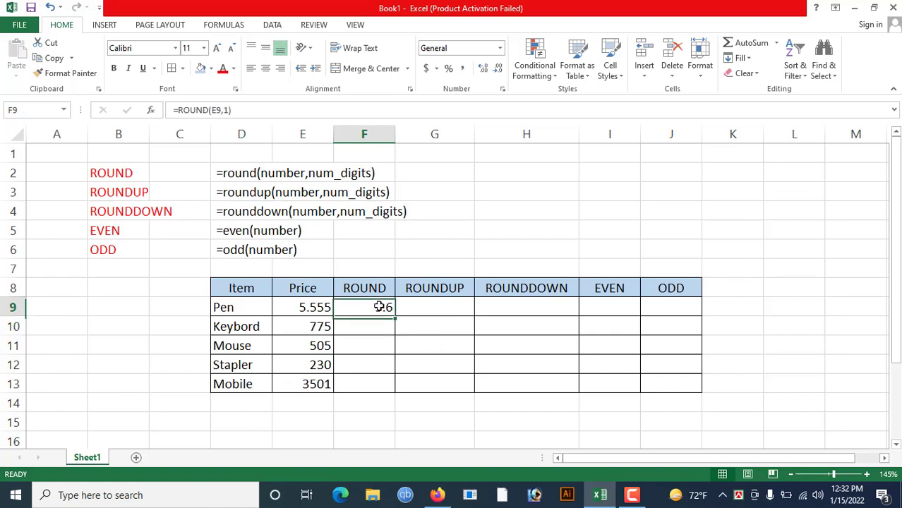
click(224, 110)
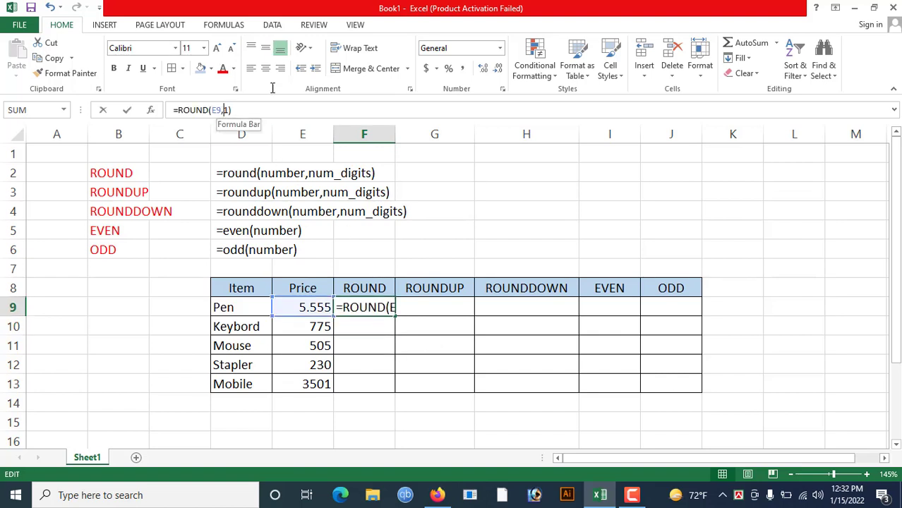
key(Delete)
text(0)
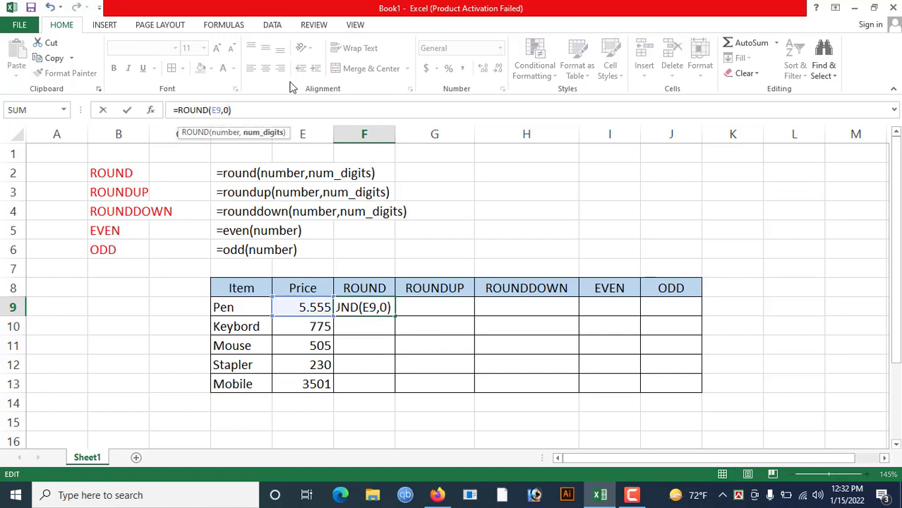
key(Return)
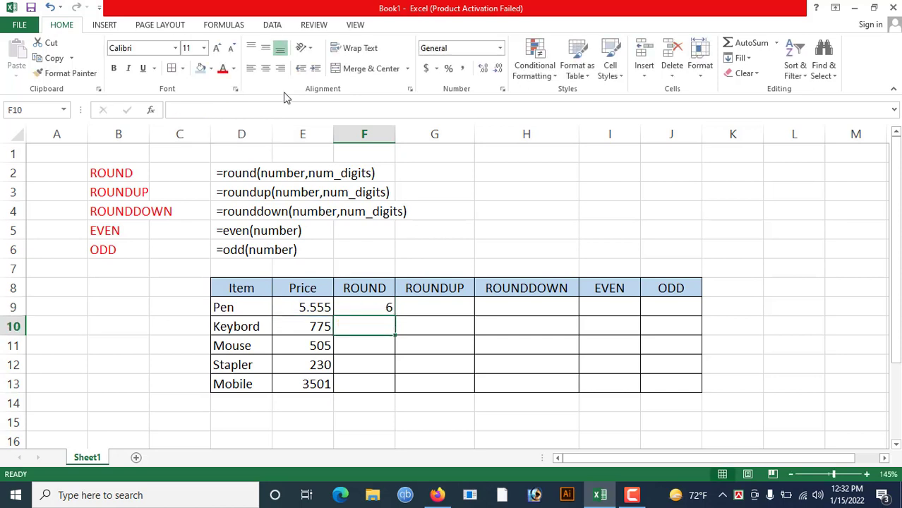
Restore the number of digits in F9's ROUND formula to 2, giving =ROUND(E9,2)
click(386, 309)
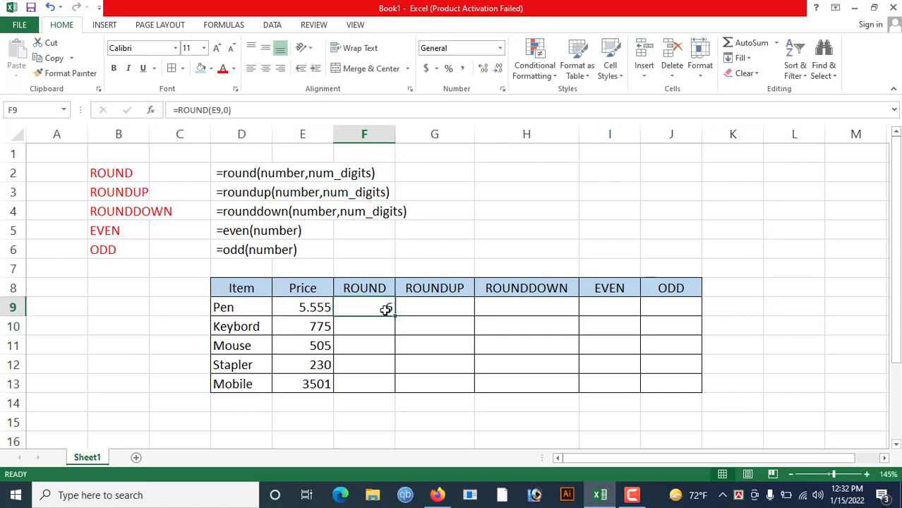
click(226, 110)
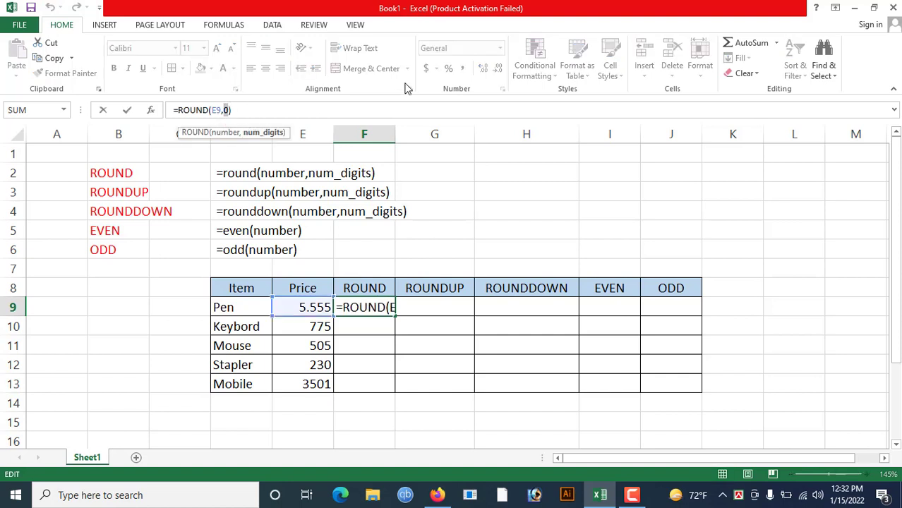
key(BackSpace)
text(2)
key(Return)
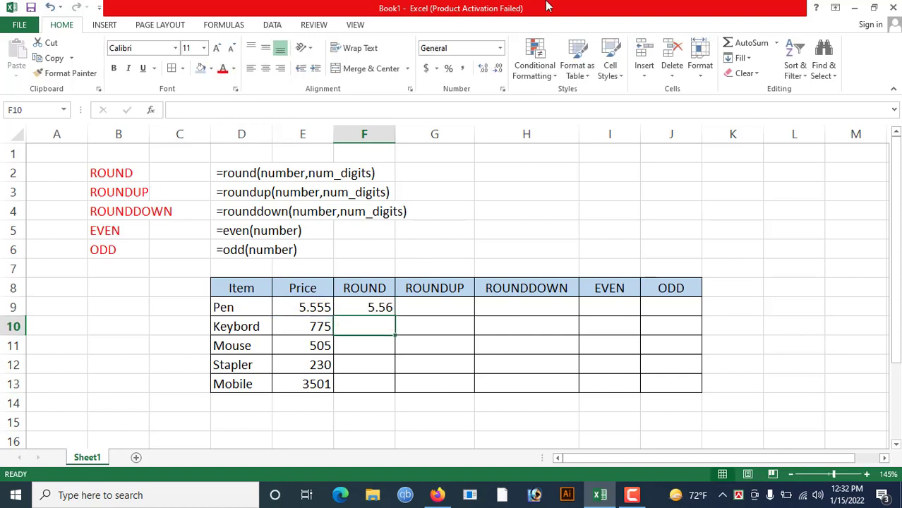
Enter =ROUNDUP(E9,2) in cell G9 to round the Pen price up to two decimals
click(444, 305)
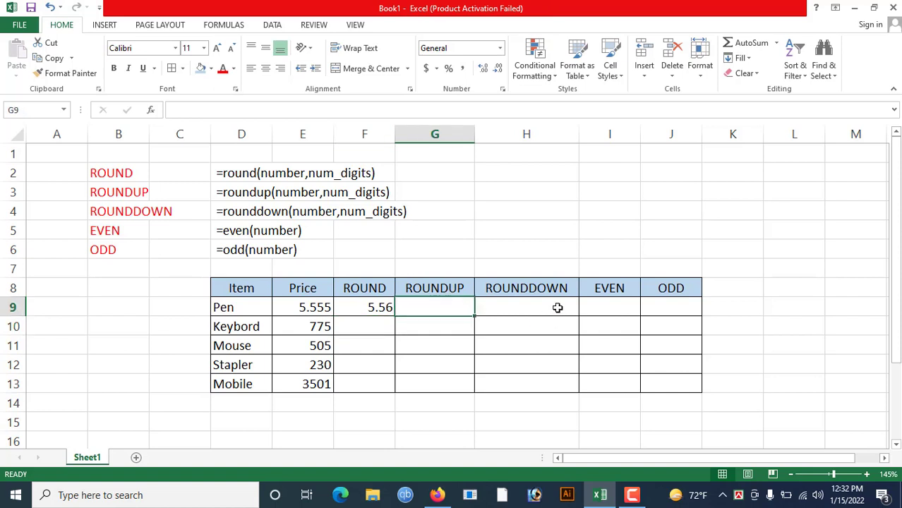
text(=)
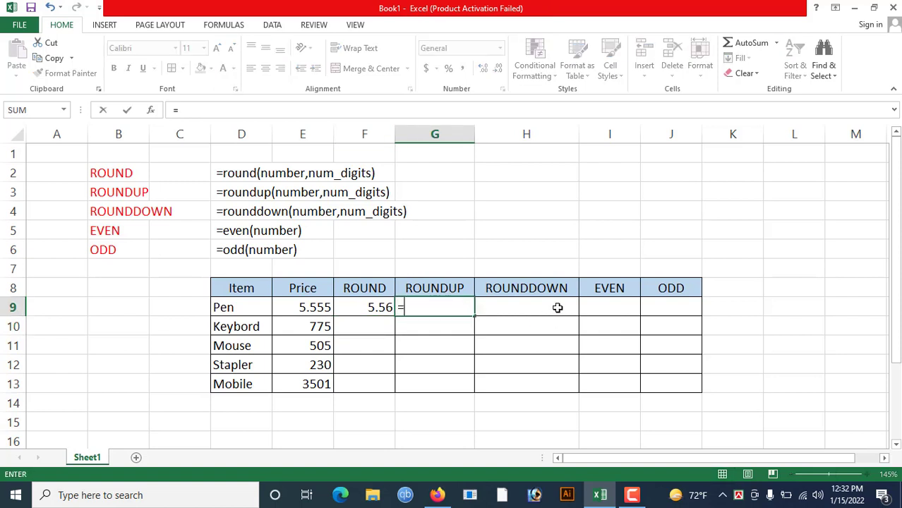
text(round)
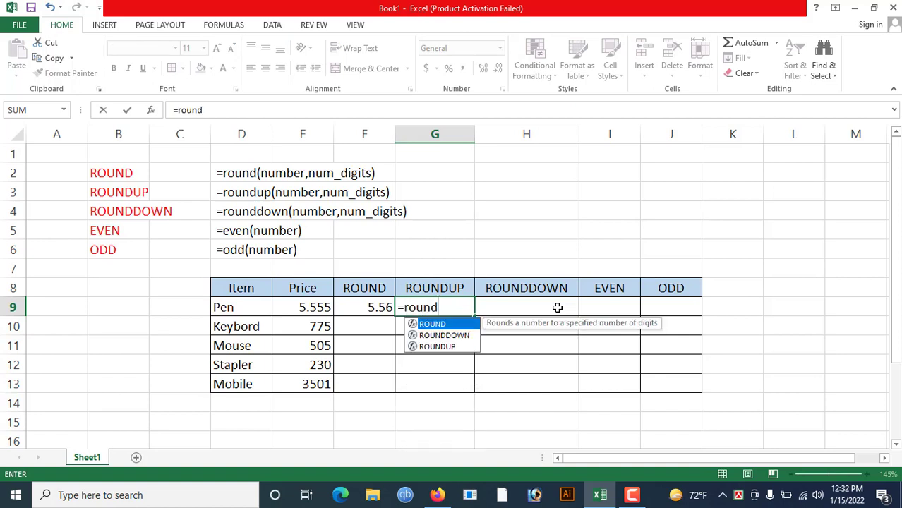
text(p)
key(BackSpace)
text(up)
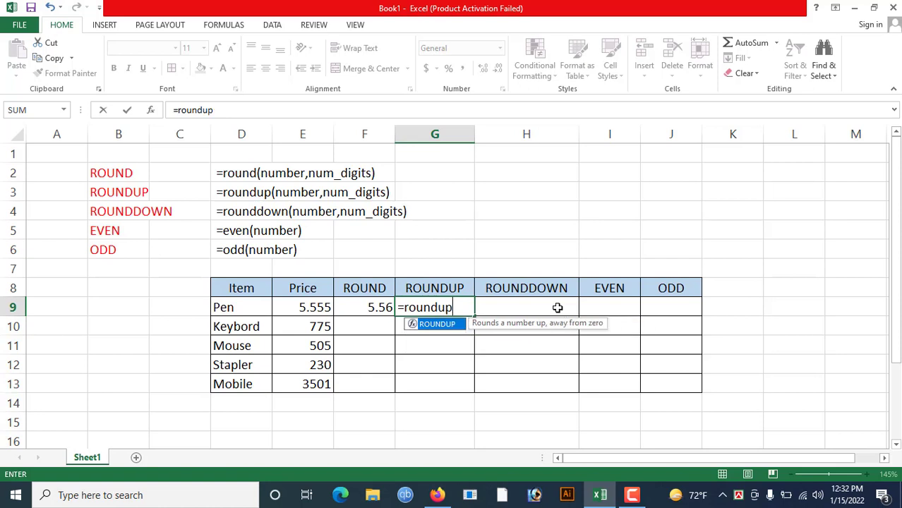
text(()
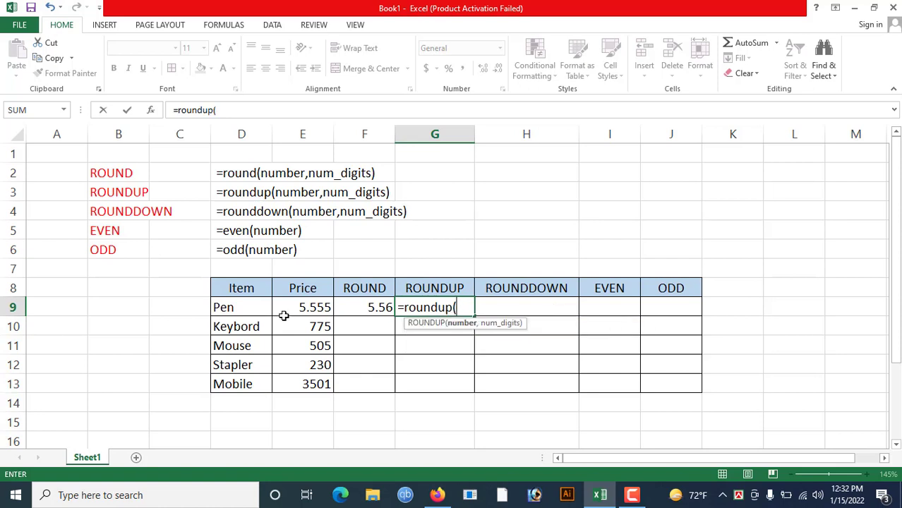
click(308, 307)
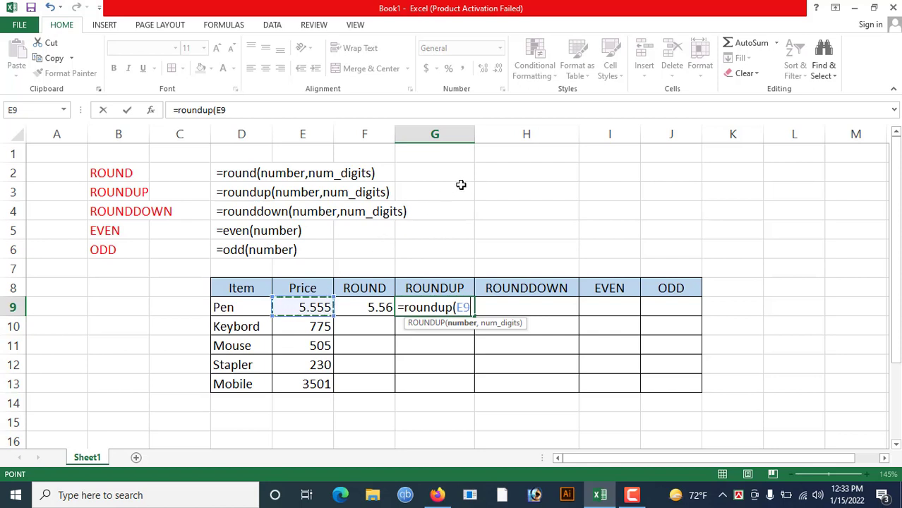
text(,)
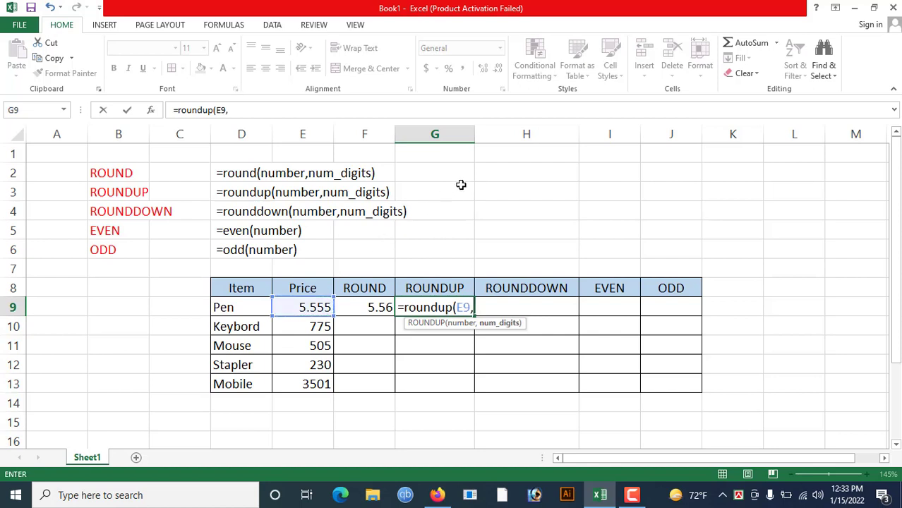
text(2))
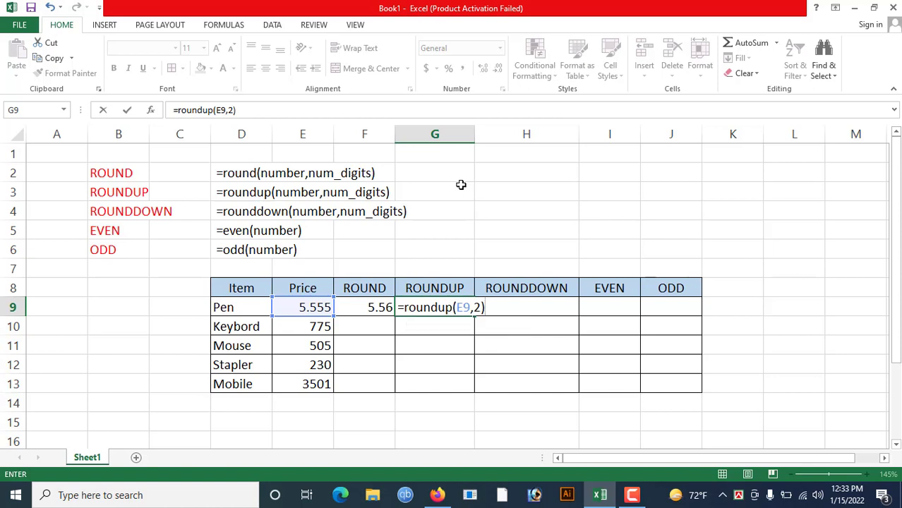
key(ctrl+Return)
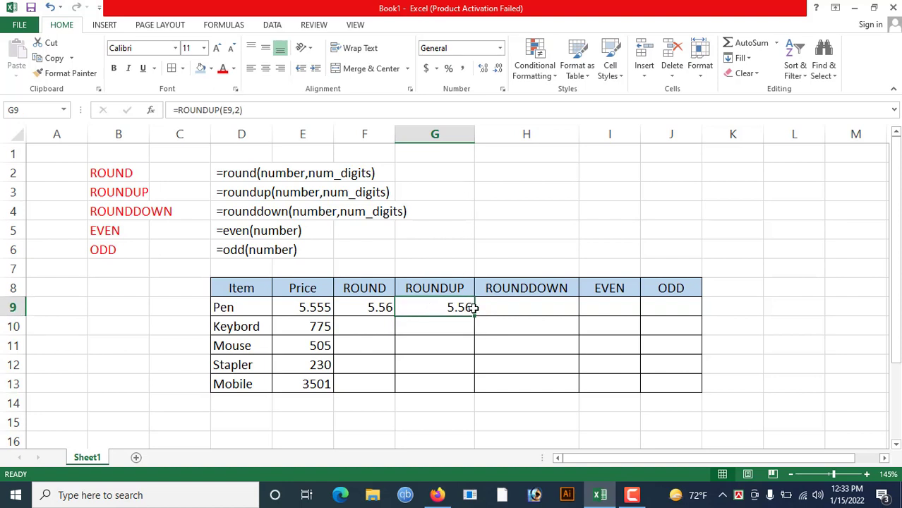
Enter =ROUNDDOWN(E9,2) in cell H9 to round the Pen price down to two decimals
click(497, 311)
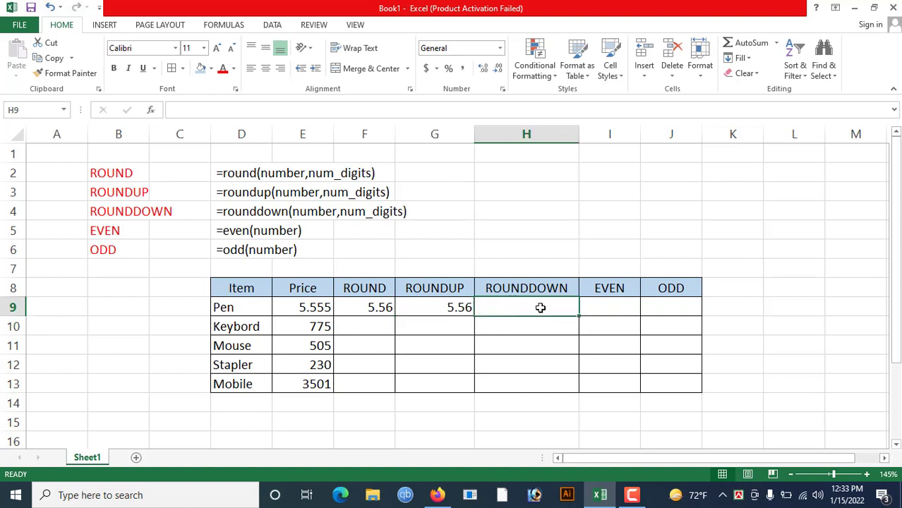
text(=)
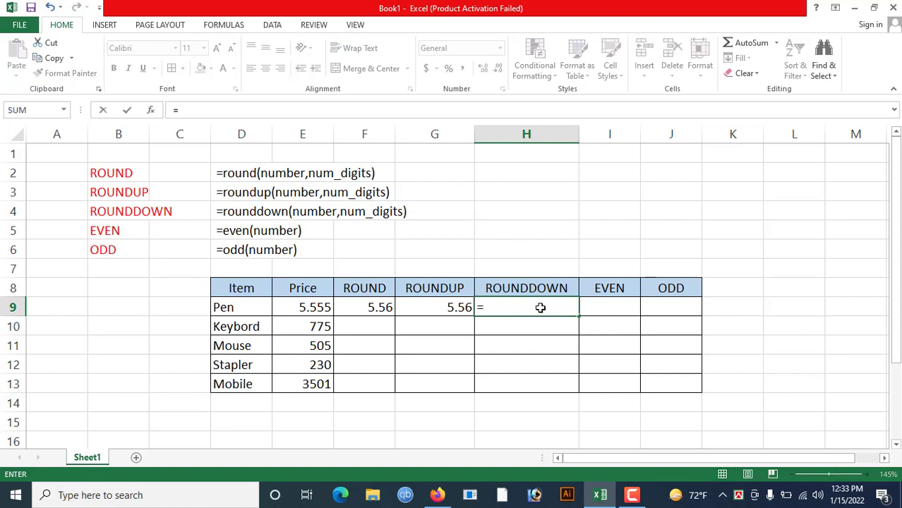
text(rou)
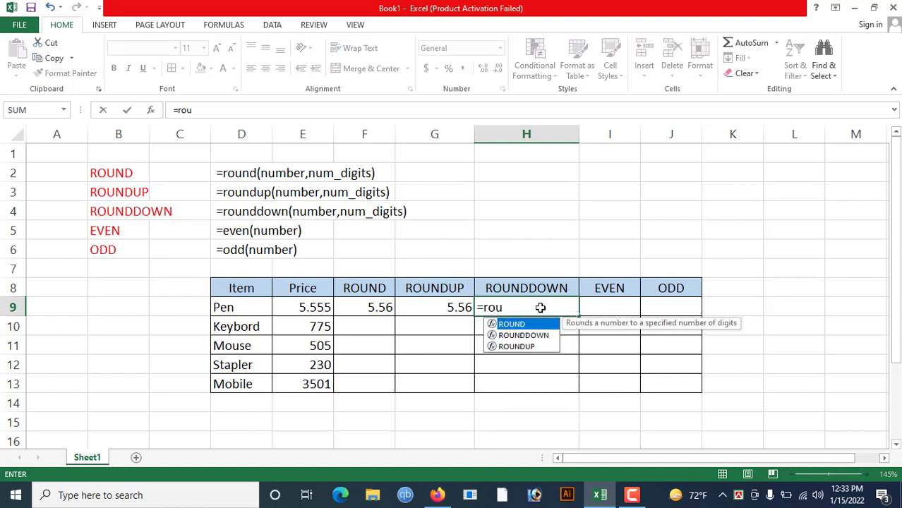
text(nd)
key(Down)
key(Tab)
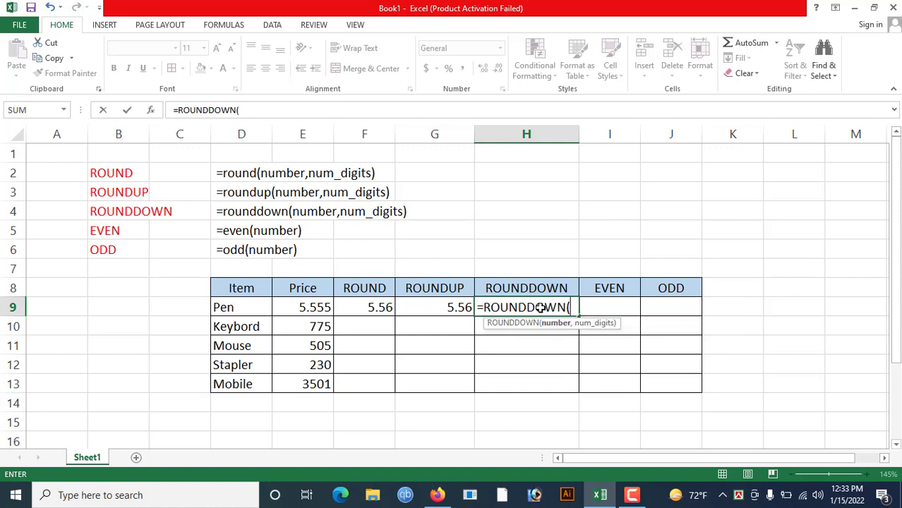
click(307, 309)
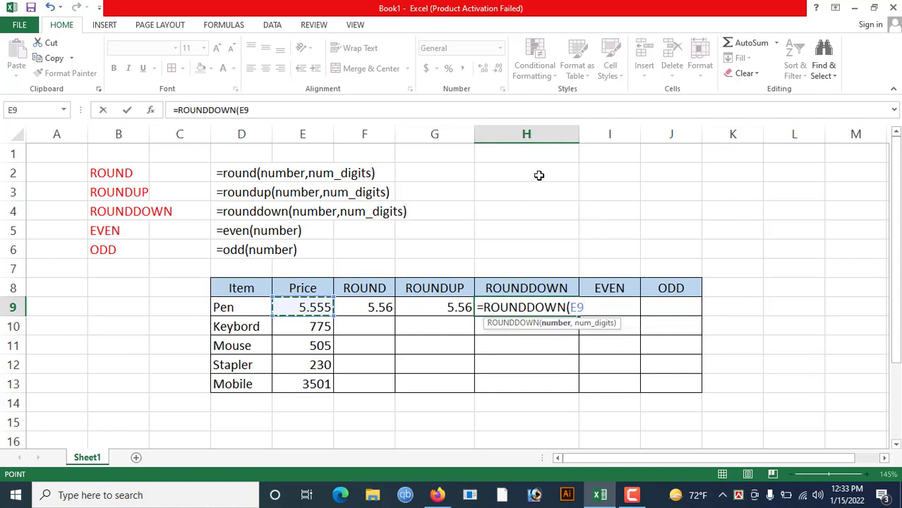
text(,2)
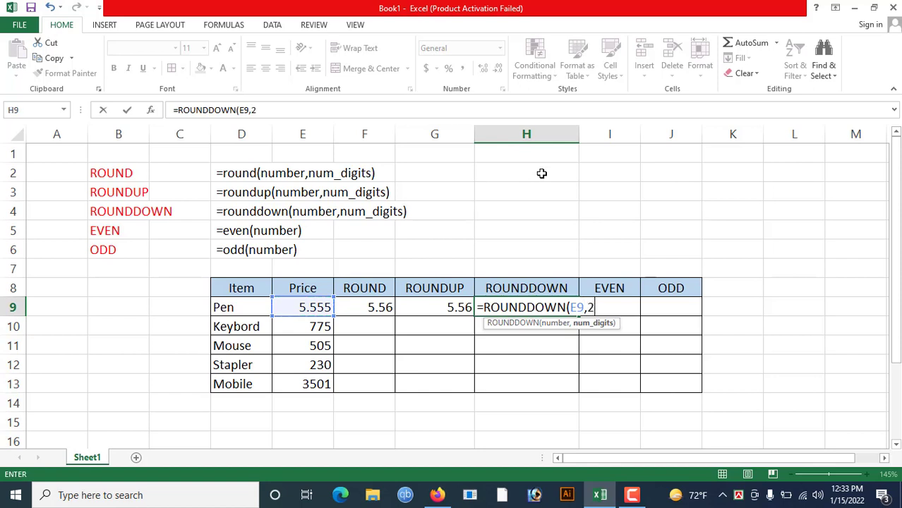
text())
key(Return)
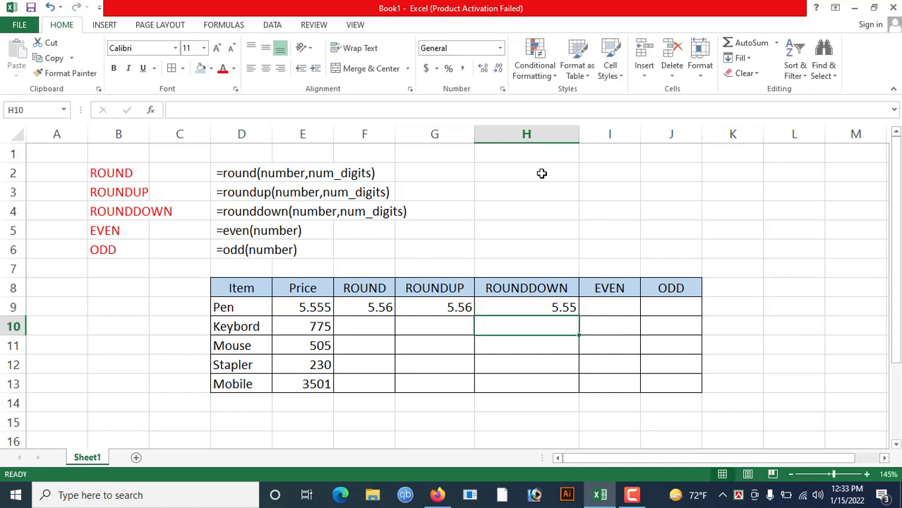
Compare the Pen row's ROUND, ROUNDUP and ROUNDDOWN formulas and results with its price
key(Up)
key(Left)
key(Left)
key(Left)
key(Left)
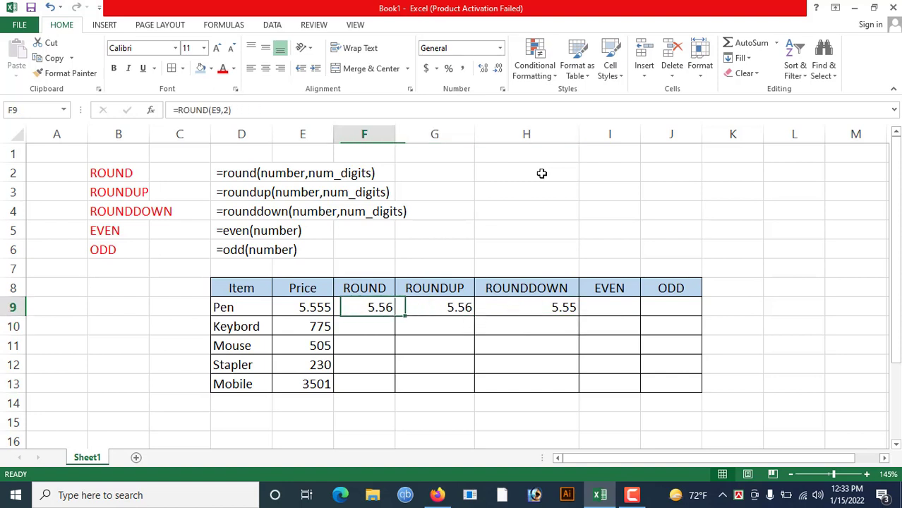
key(Right)
key(Right)
key(Right)
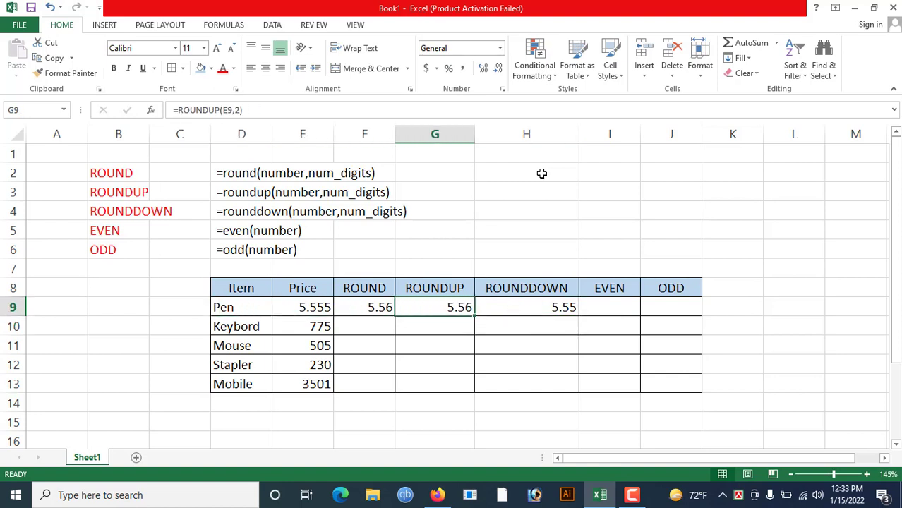
key(Right)
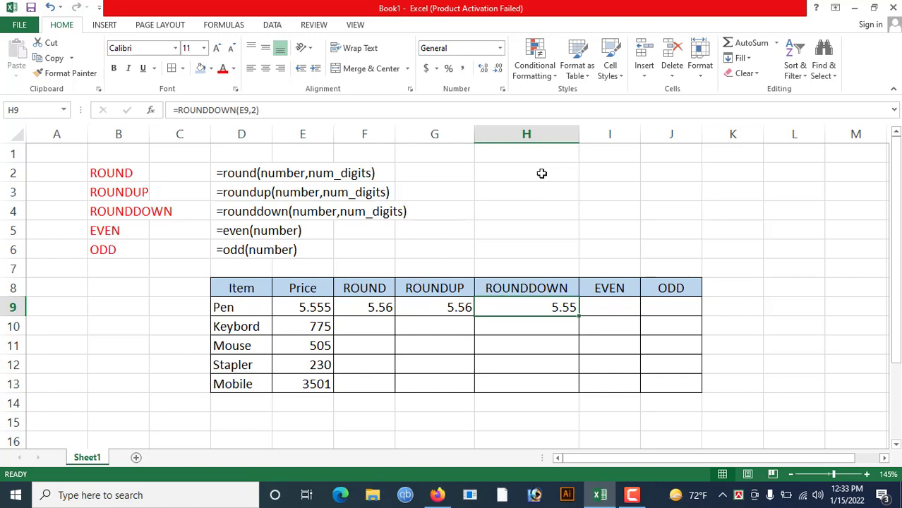
key(Left)
key(Right)
Enter =EVEN(E9) in cell I9 to round the Pen price to an even integer
key(Right)
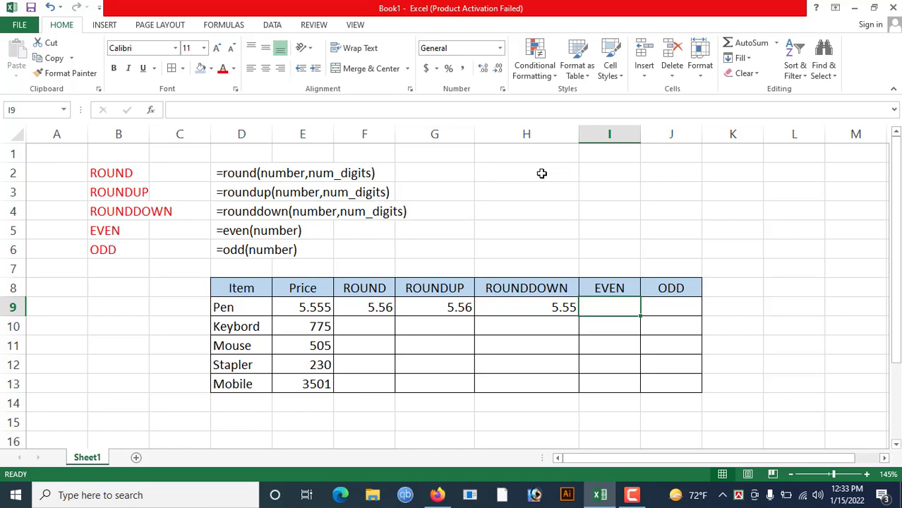
text(=)
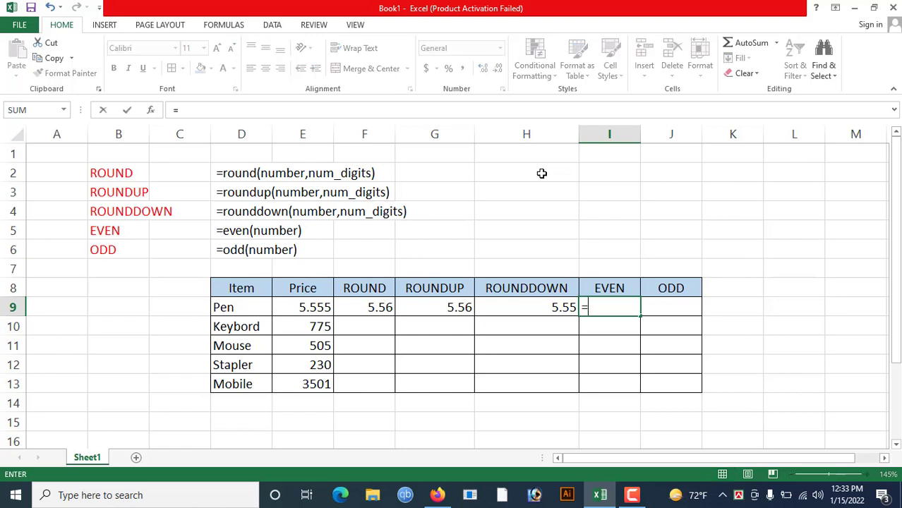
text(even)
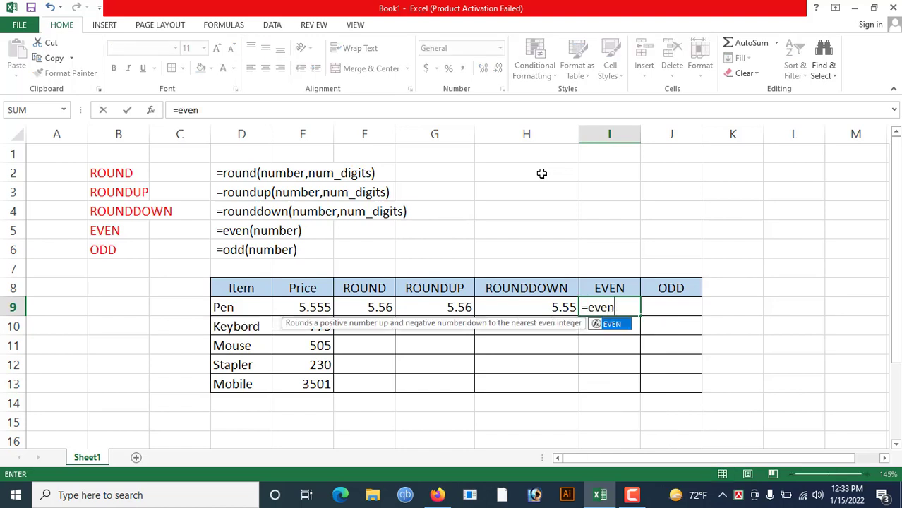
text(()
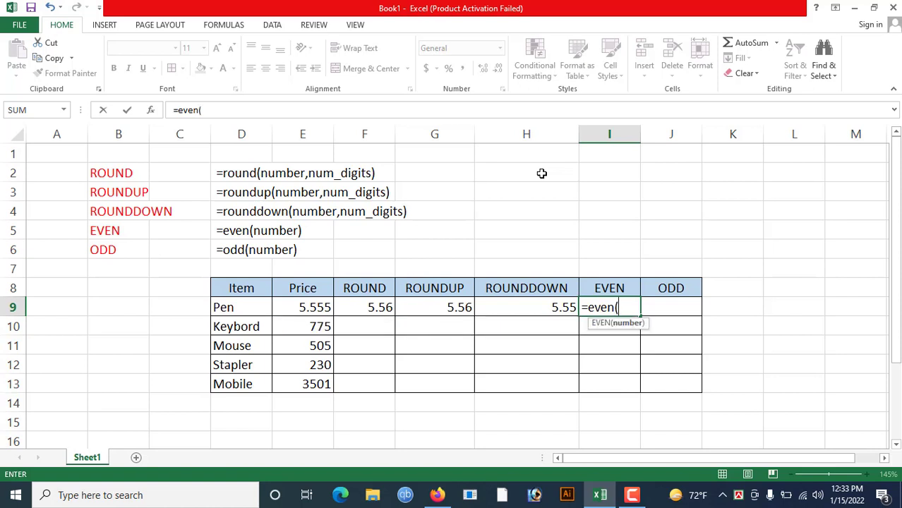
click(308, 307)
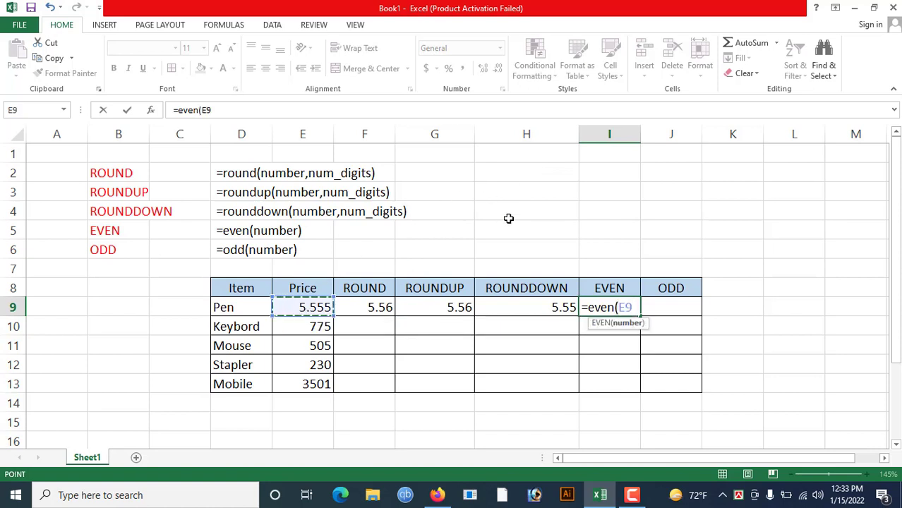
text())
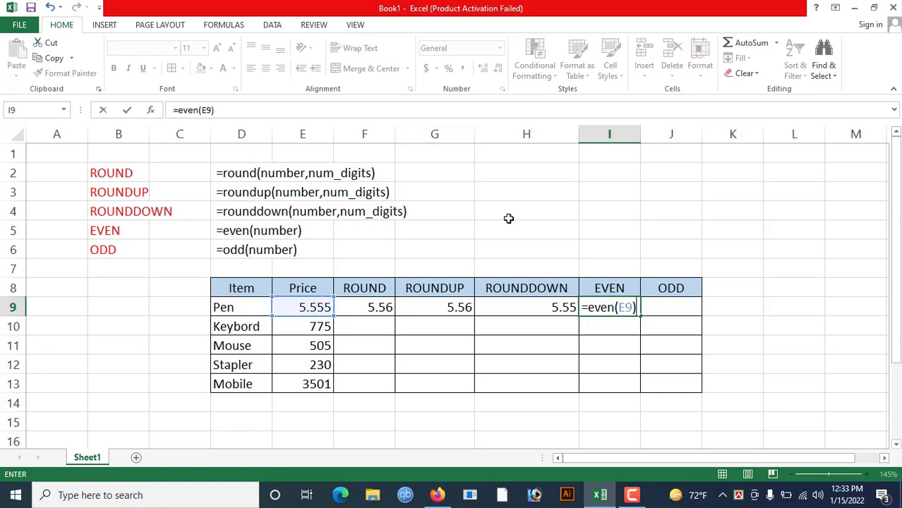
key(Return)
key(Up)
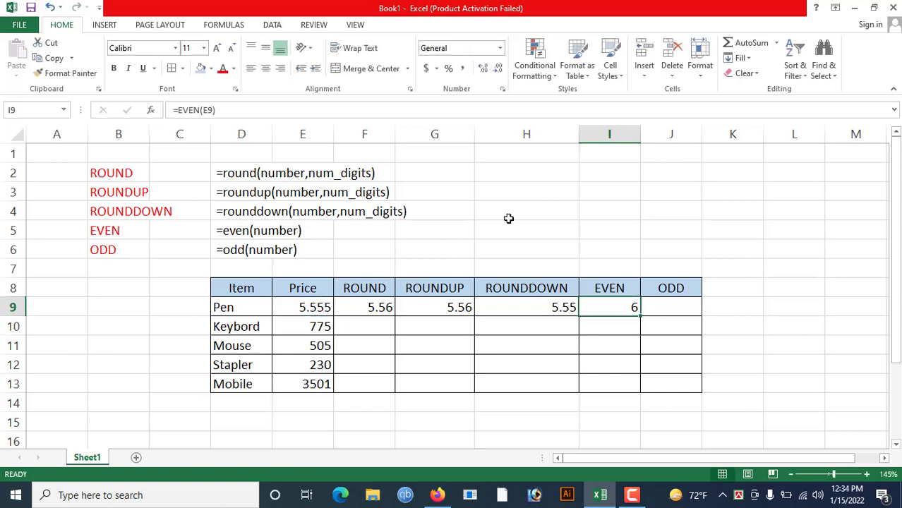
Enter =ODD(E9) in cell J9 to round the Pen price to an odd integer
key(Right)
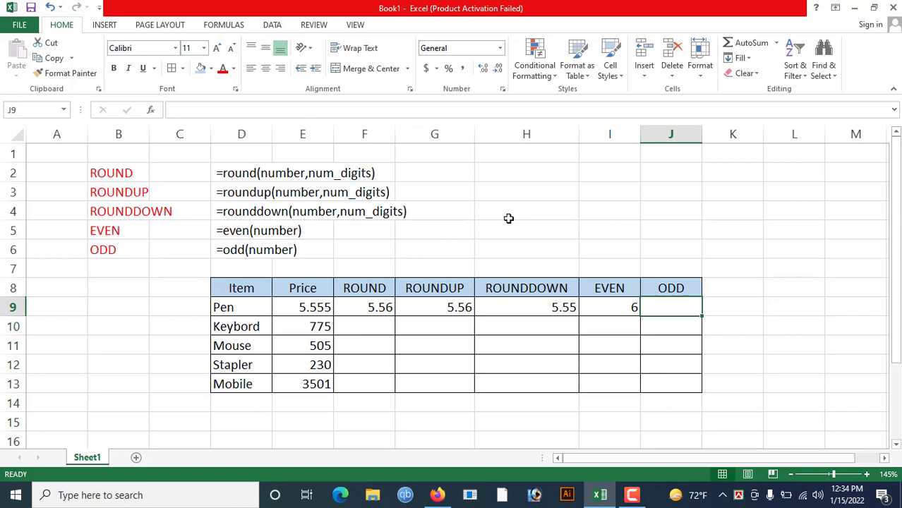
text(=)
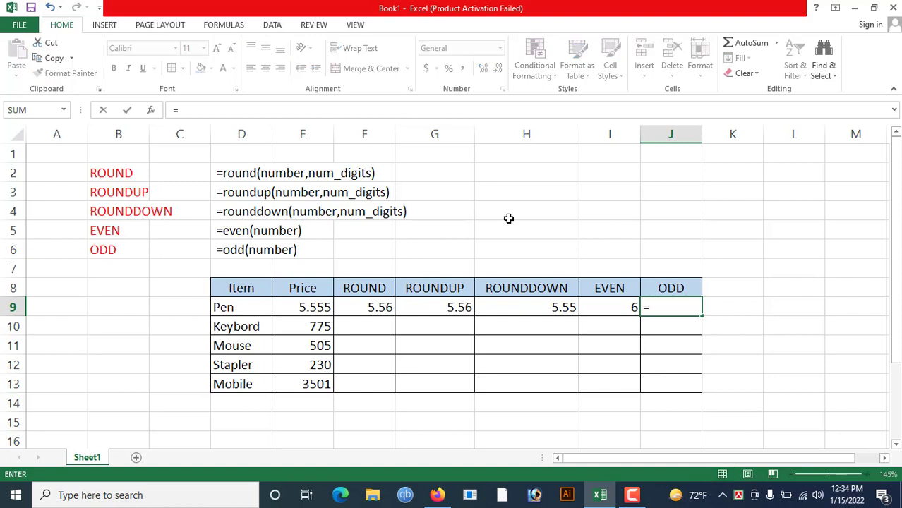
text(o)
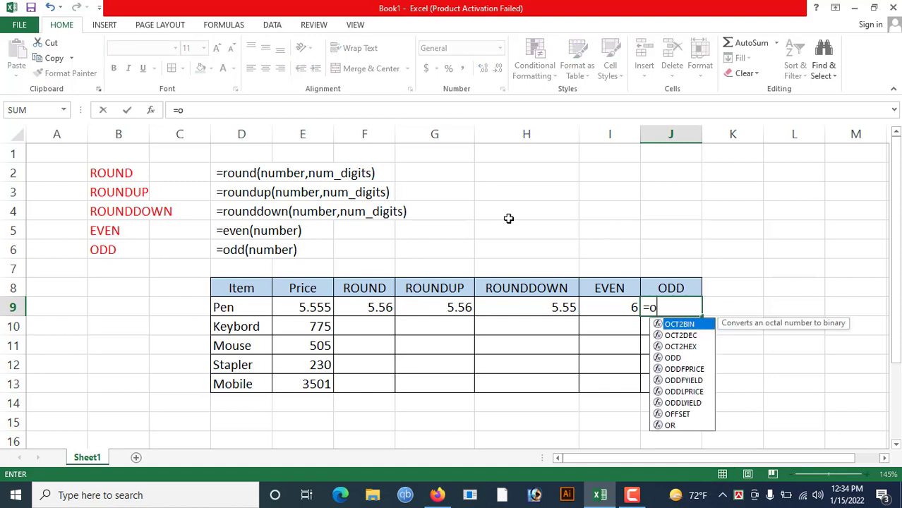
text(dd()
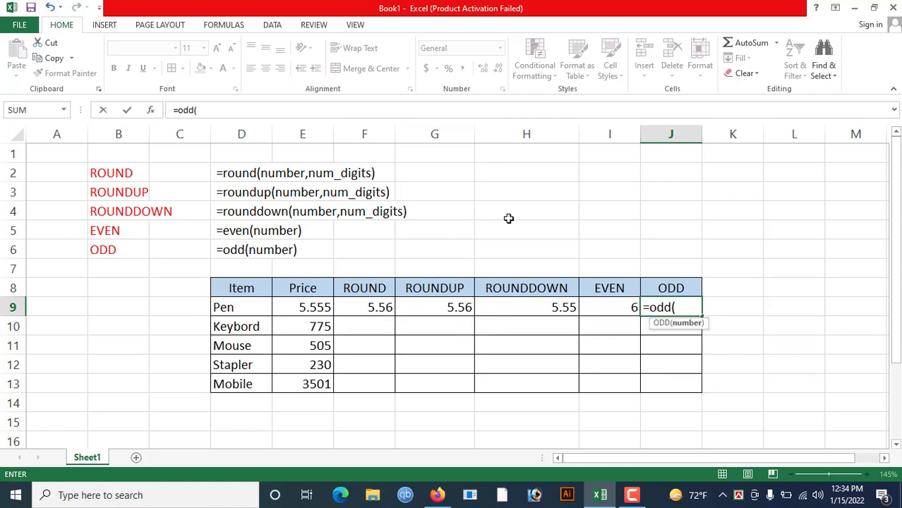
key(Left)
key(Left)
key(Left)
key(Left)
key(Left)
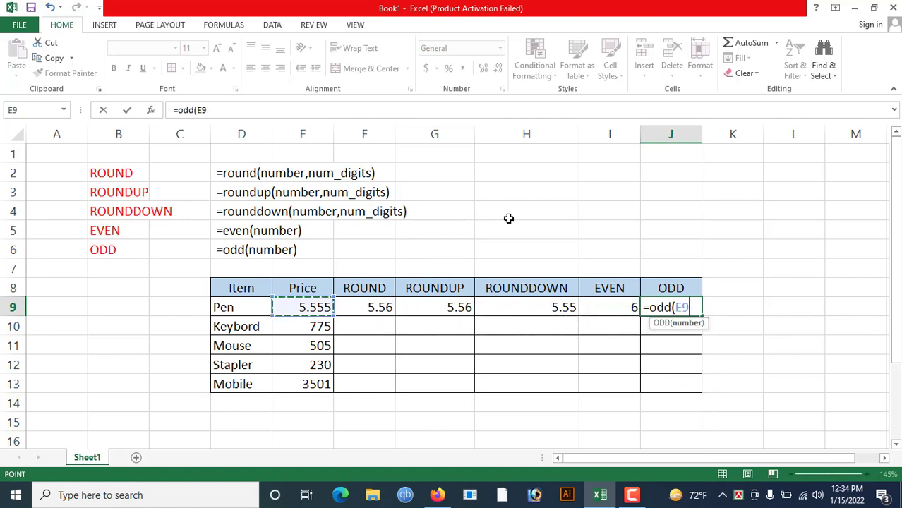
text())
key(Return)
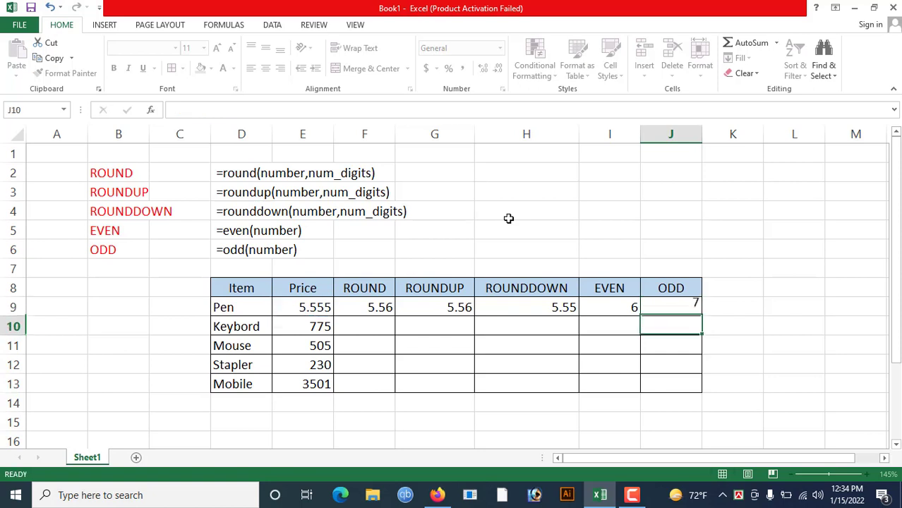
Review the Pen row's results from the ODD column back to the price, checking EVEN against ODD
key(Up)
key(Left)
key(Left)
key(Left)
key(Left)
key(Left)
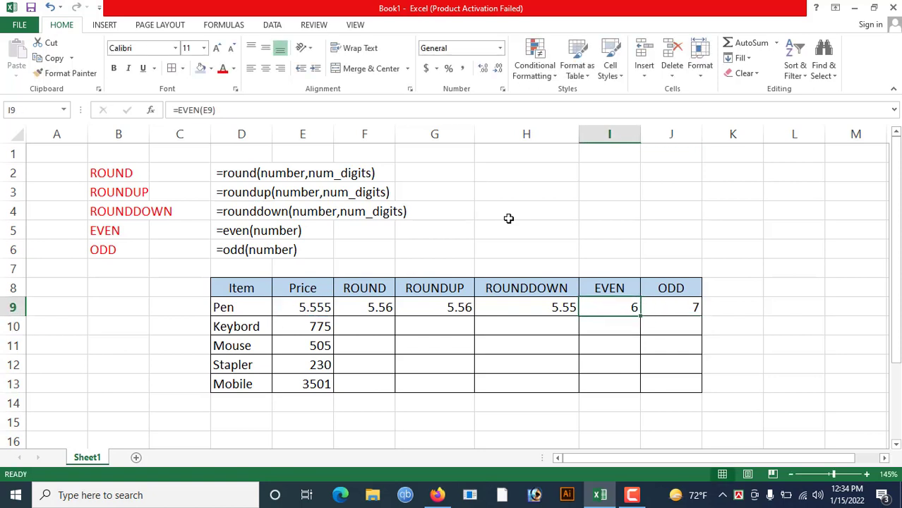
key(Right)
key(Right)
key(Right)
key(Right)
key(Right)
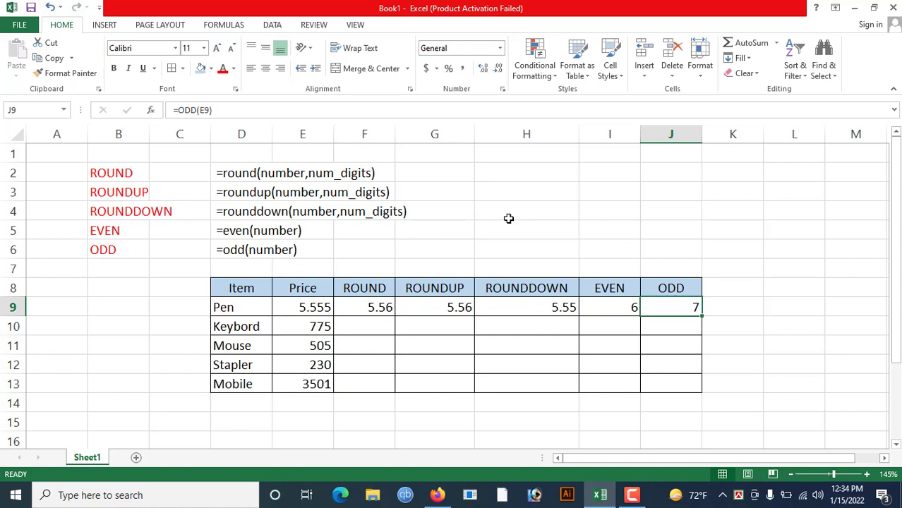
key(Left)
key(Left)
key(Left)
key(Left)
key(Left)
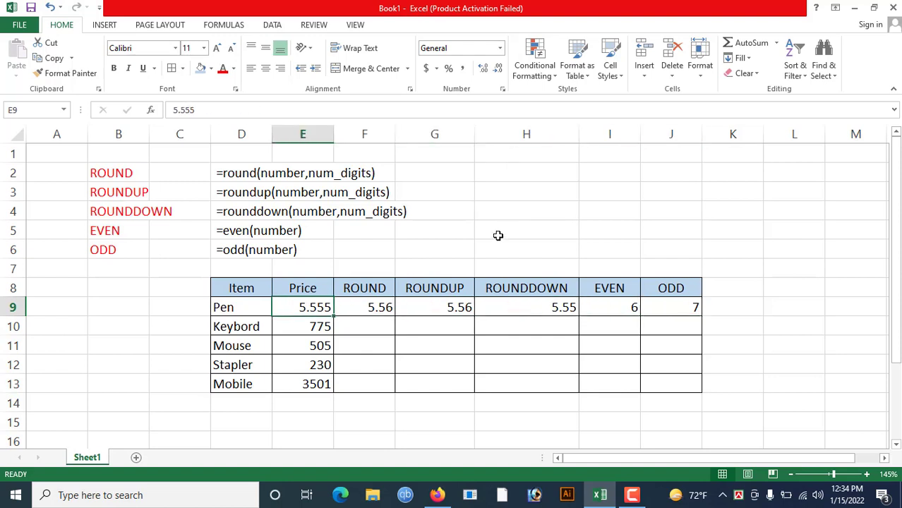
Review the Pen row's formulas from the ROUND column through ODD against the Pen price
click(375, 308)
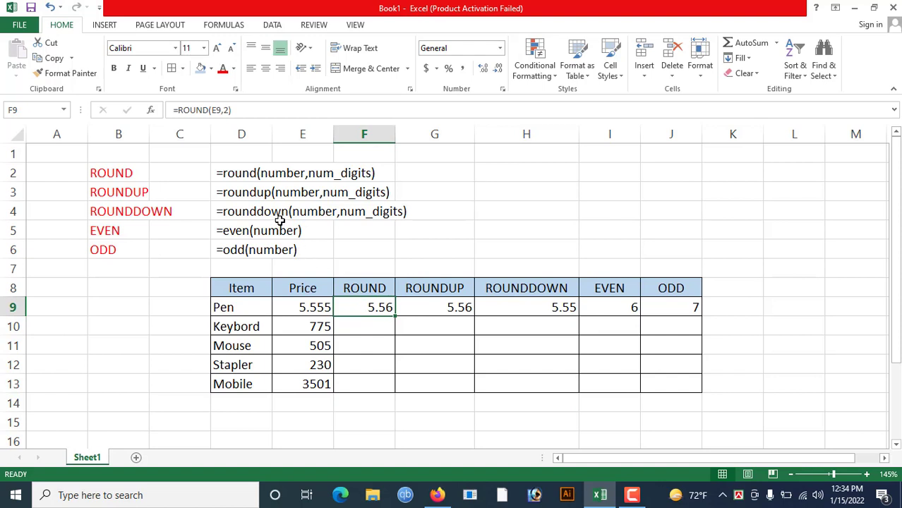
click(447, 309)
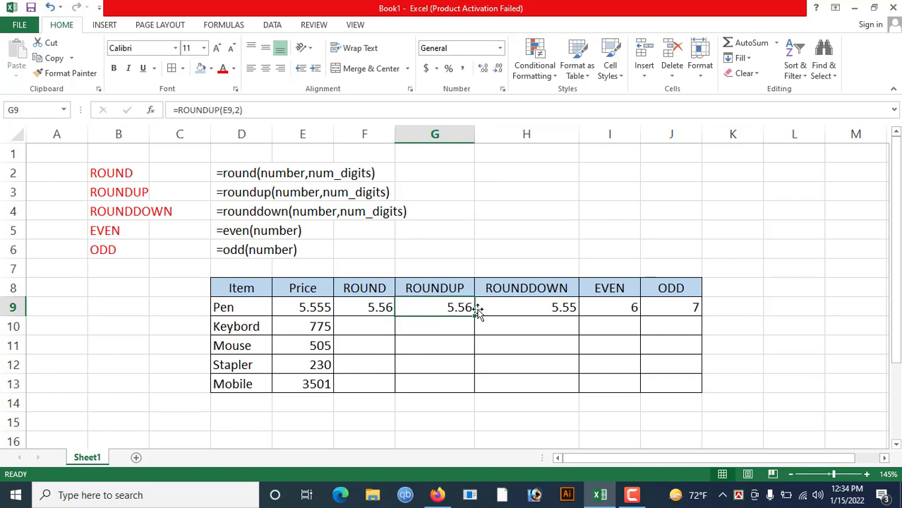
click(525, 307)
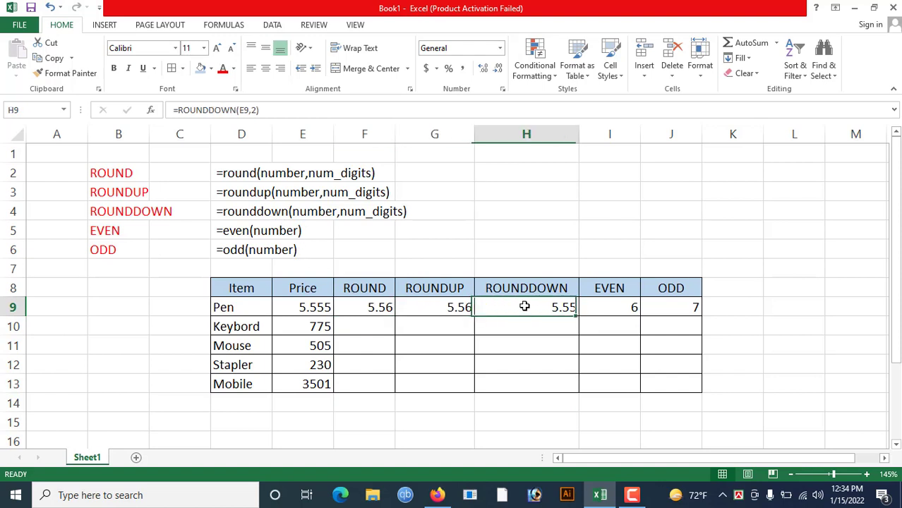
click(604, 312)
click(664, 308)
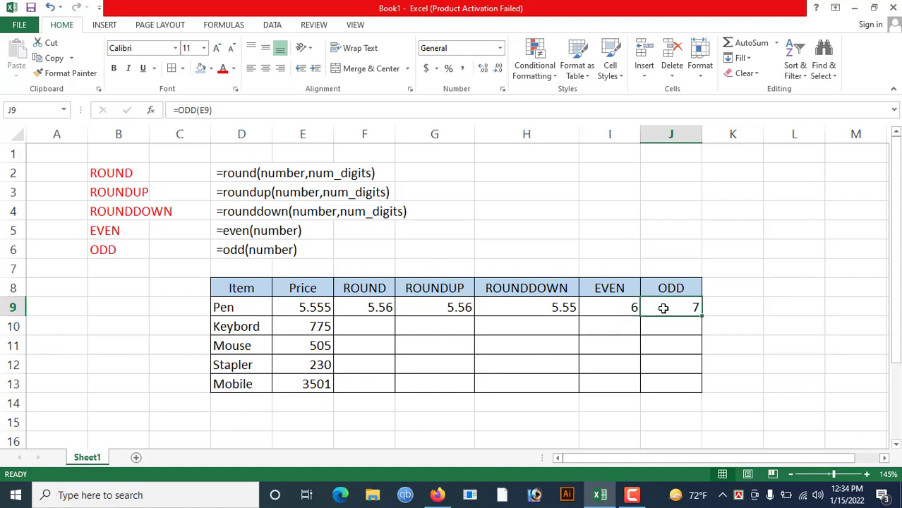
click(318, 307)
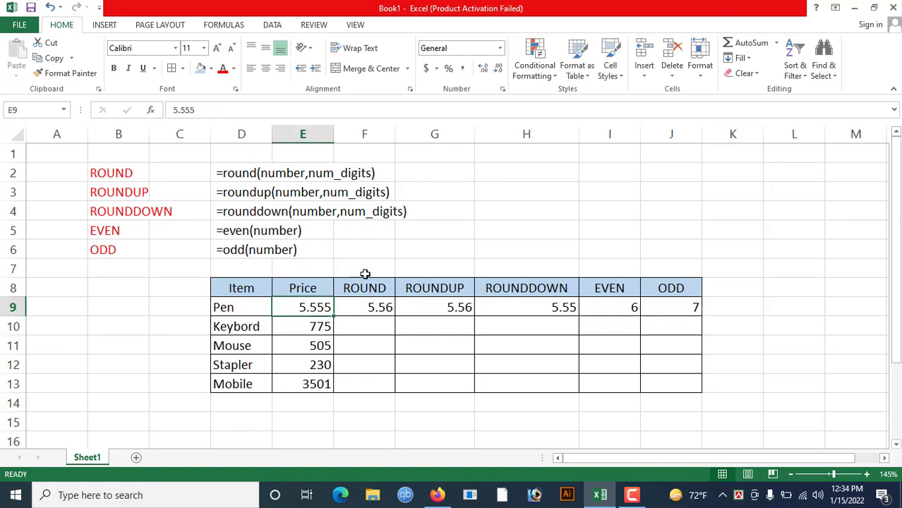
Fill the Pen row's five rounding formulas in F9:J9 down through the Mobile row
click(388, 307)
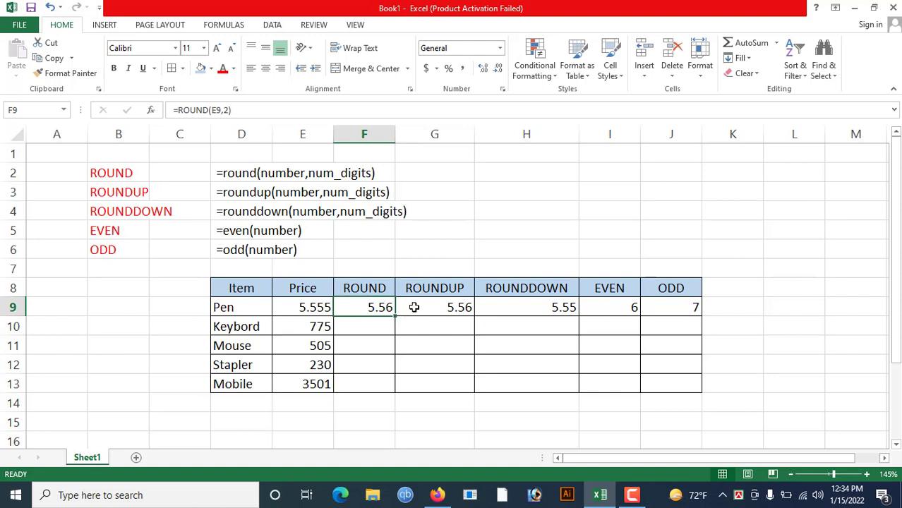
key(shift+Right)
key(shift+Right)
key(shift+Right)
key(shift+Right)
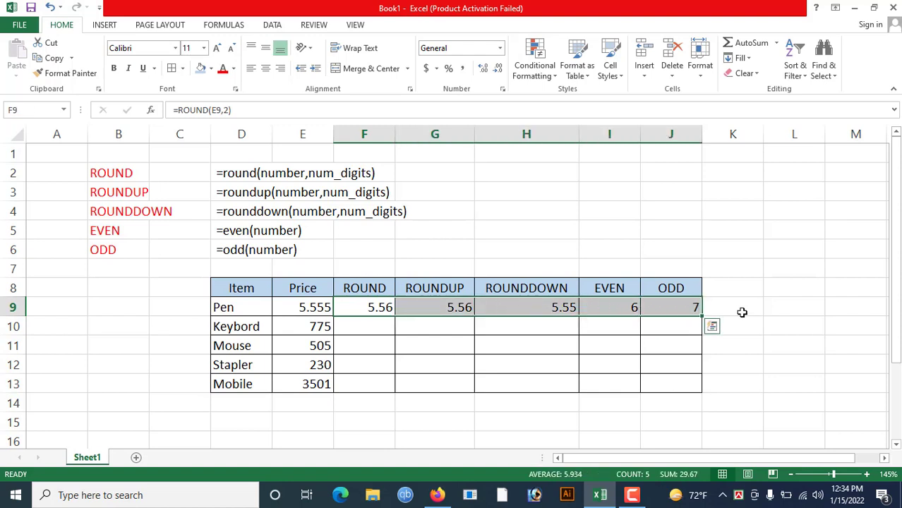
drag(703, 317, 691, 393)
click(776, 325)
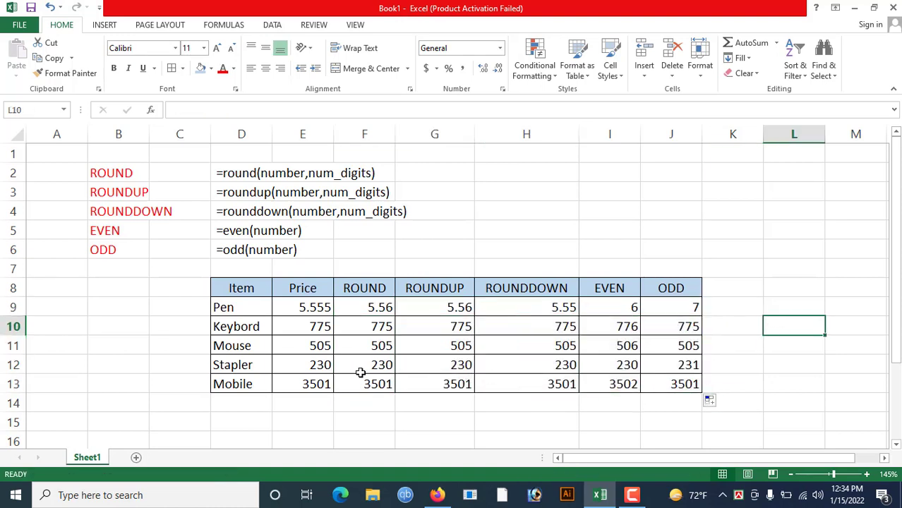
Set the Keybord price in cell E10 to 777.58
click(310, 328)
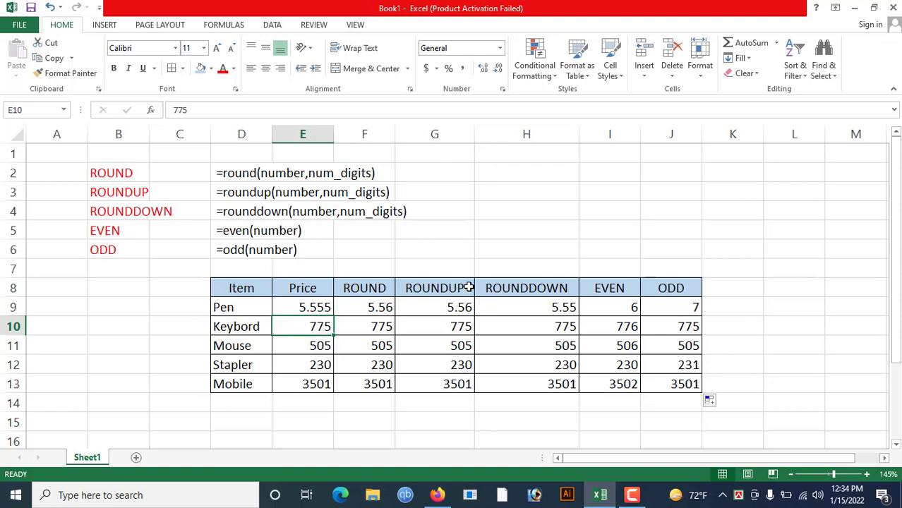
text(77)
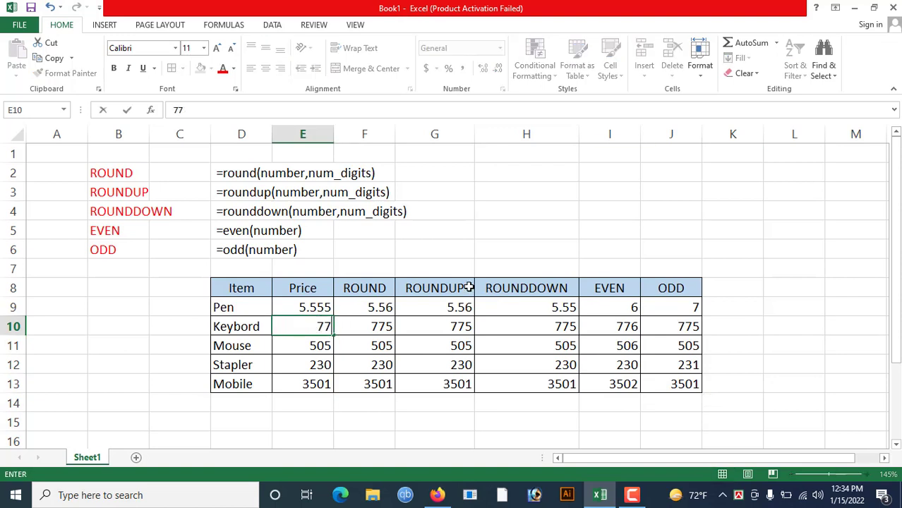
text(7.58)
key(Return)
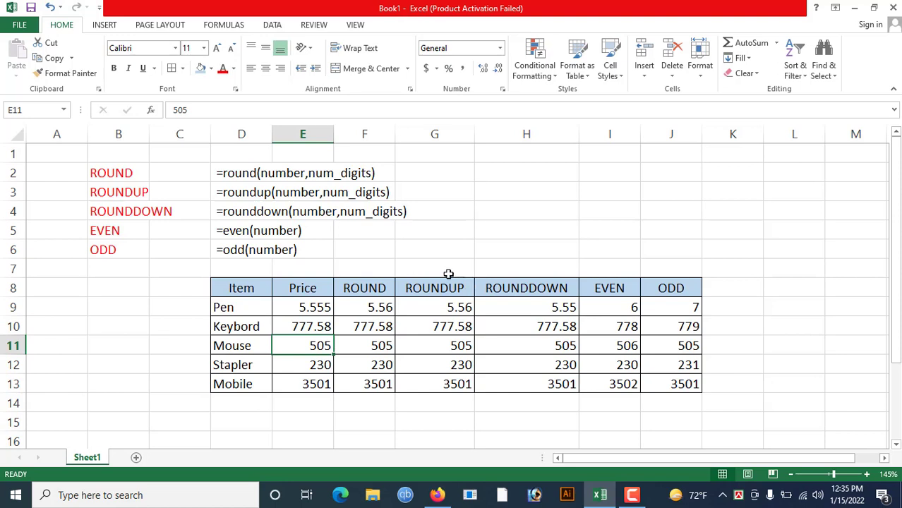
Examine the num_digits argument in the Pen row's ROUND formula, and check the Keybord price
click(360, 313)
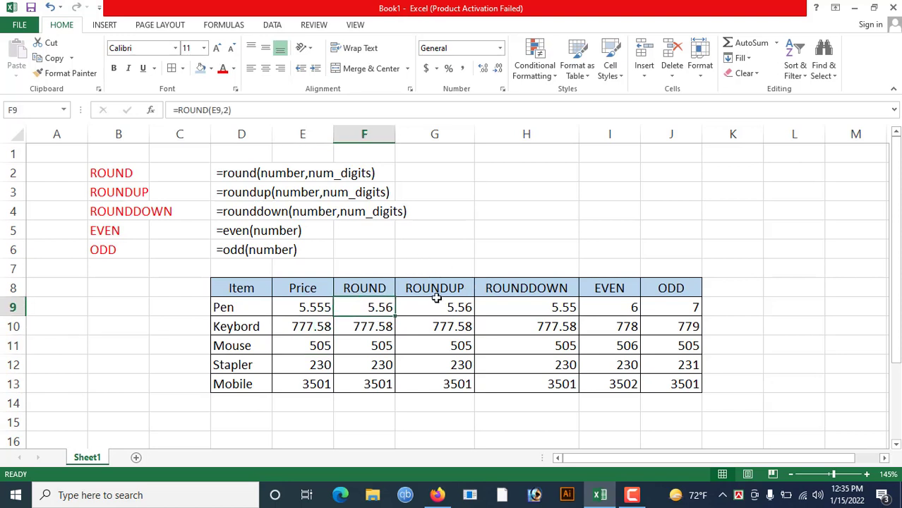
click(228, 110)
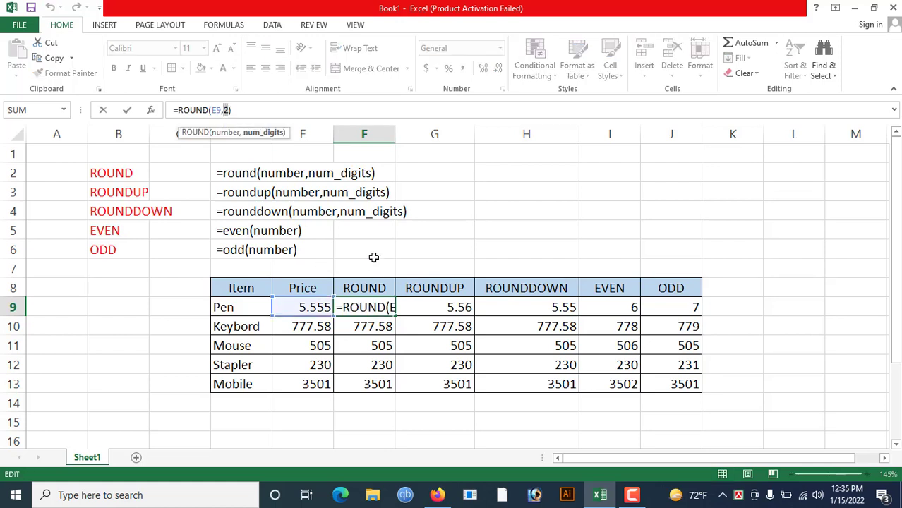
key(Return)
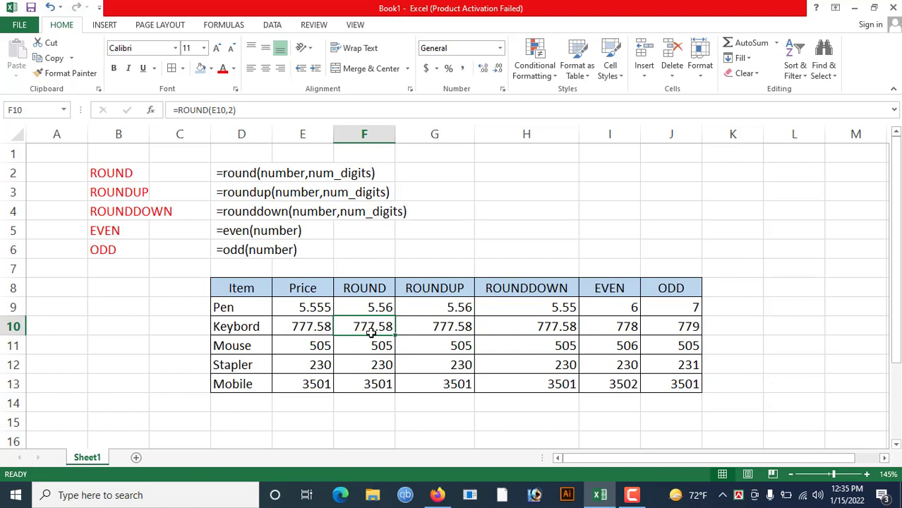
click(310, 329)
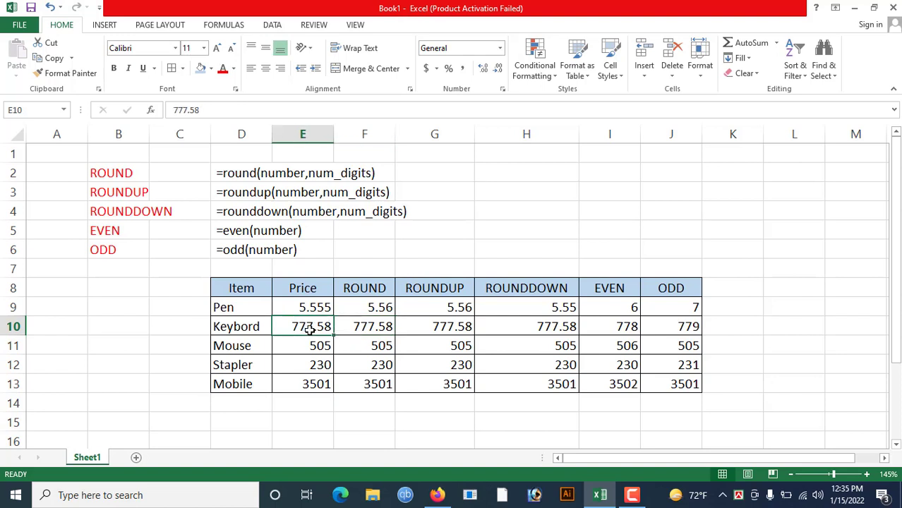
Change the Keybord ROUND formula in F10 to =ROUND(E10,-1) to round to the nearest ten
click(363, 326)
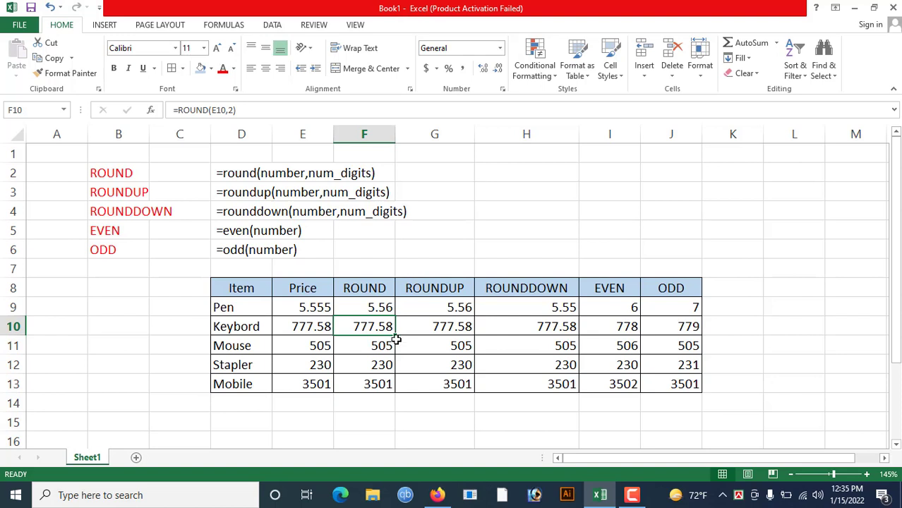
click(228, 111)
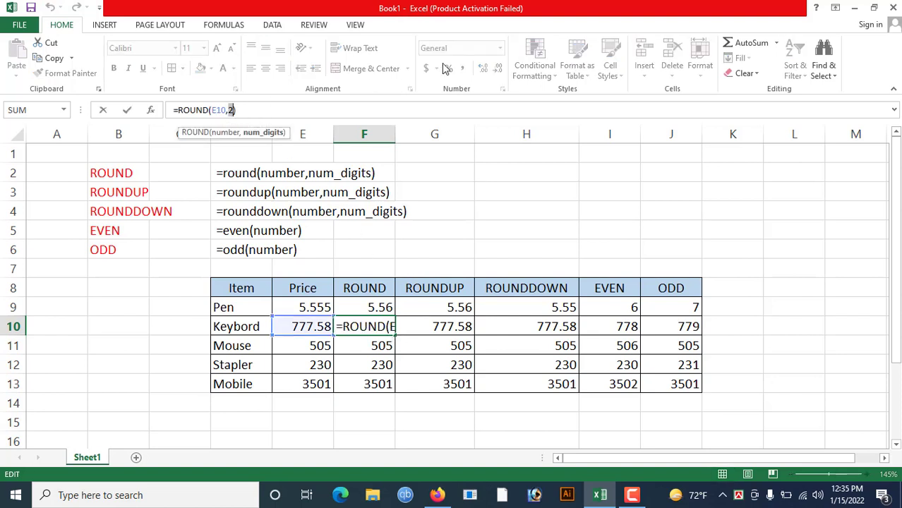
key(BackSpace)
text(-1)
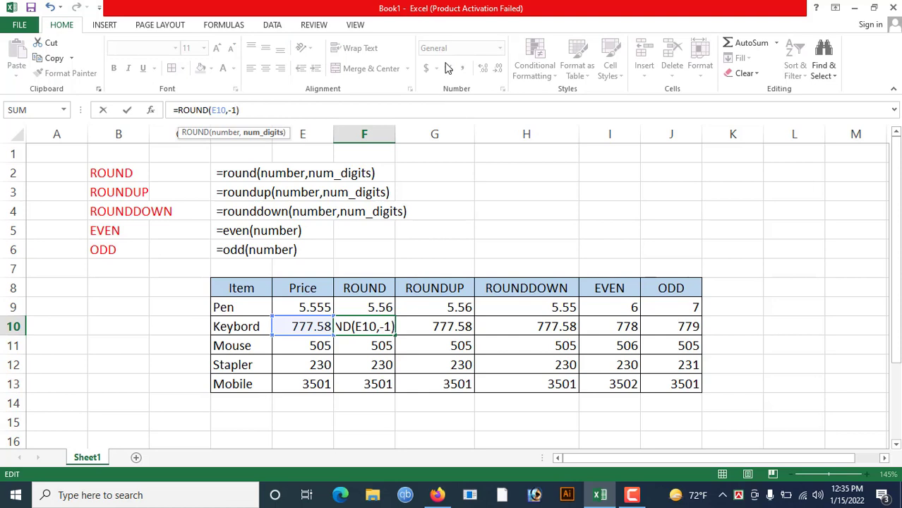
key(Return)
key(Up)
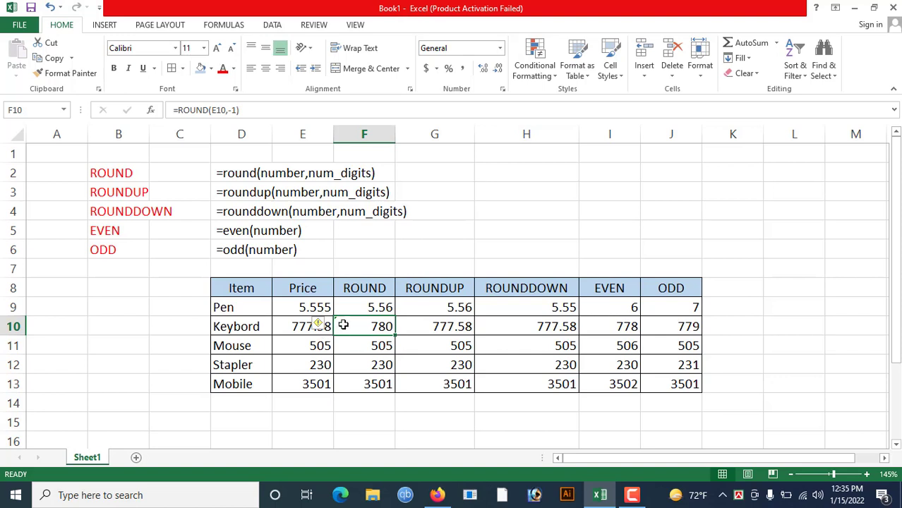
Compare the Keybord row's ROUND result with its price in cell E10
click(305, 309)
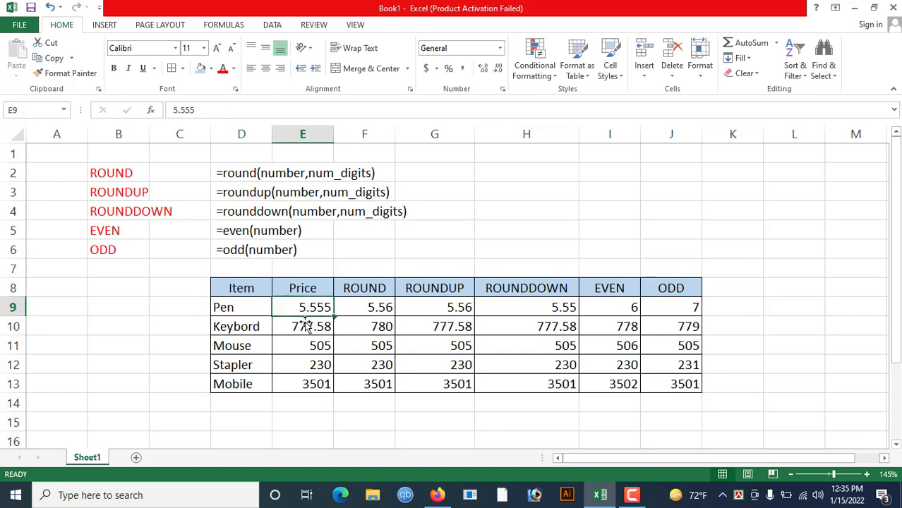
click(361, 325)
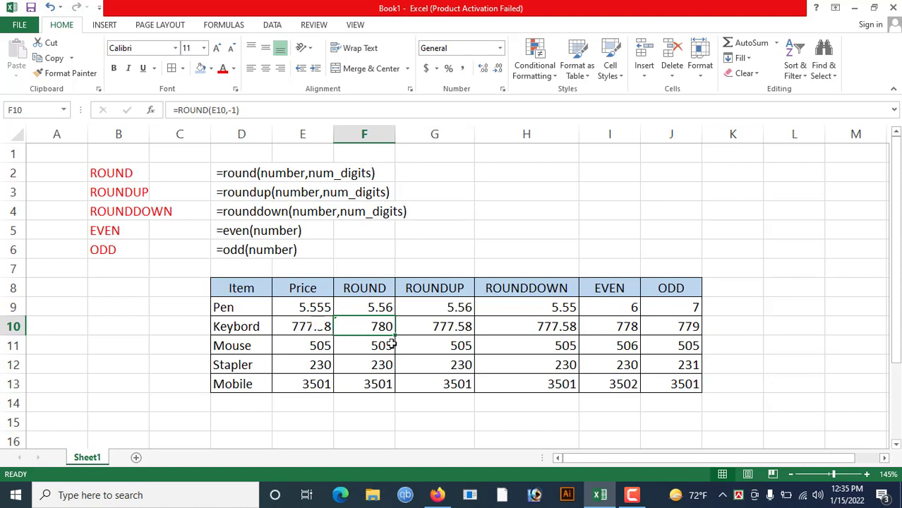
click(306, 329)
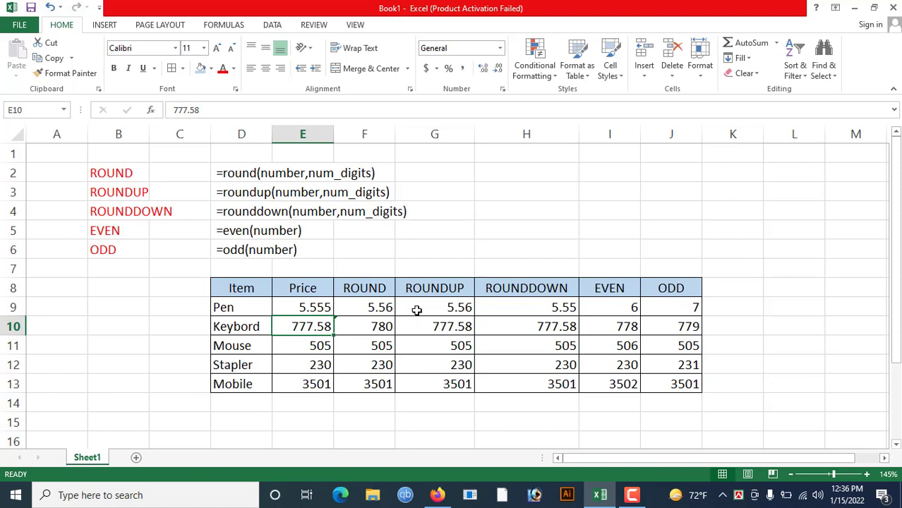
click(446, 329)
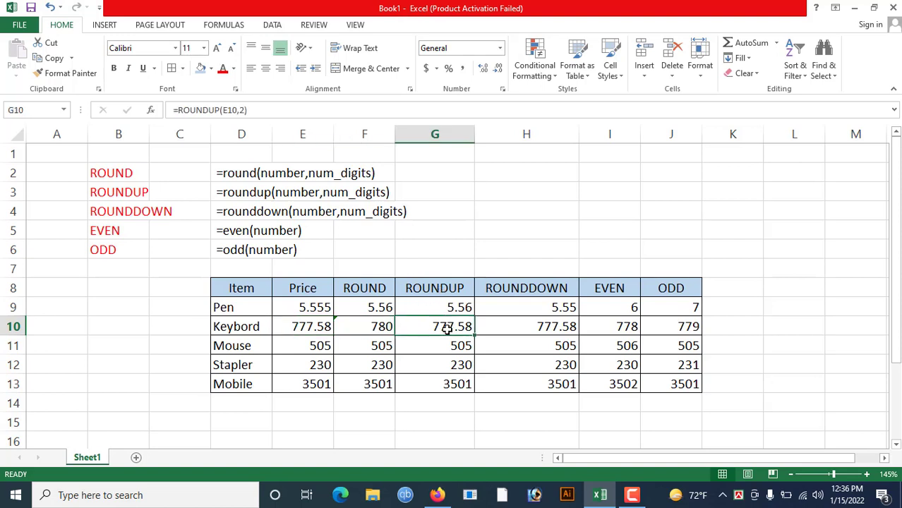
click(241, 110)
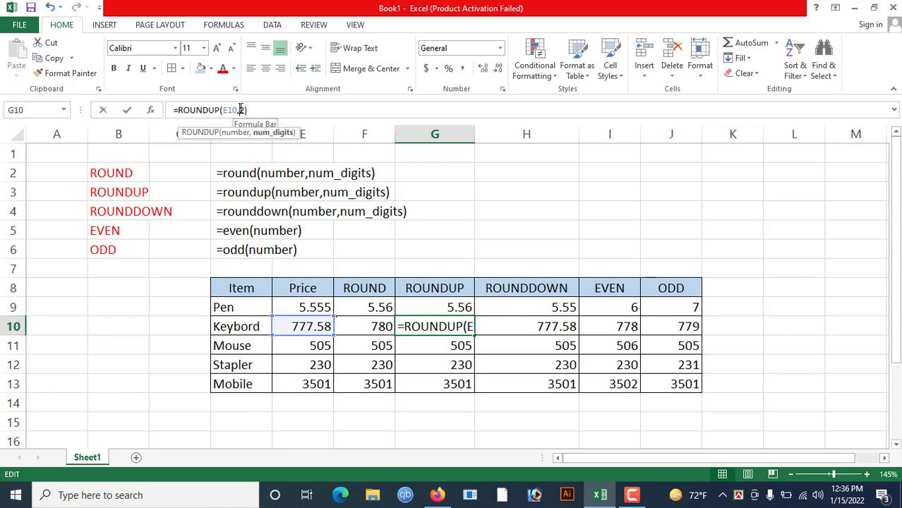
key(Return)
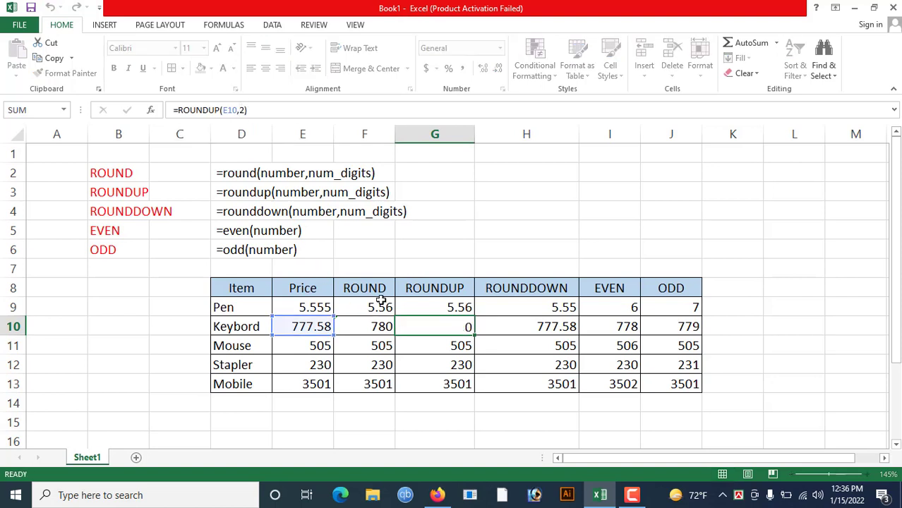
click(385, 326)
Change the Keybord ROUNDUP formula in G10 to =ROUNDUP(E10,-1) to round up to the next ten
click(419, 326)
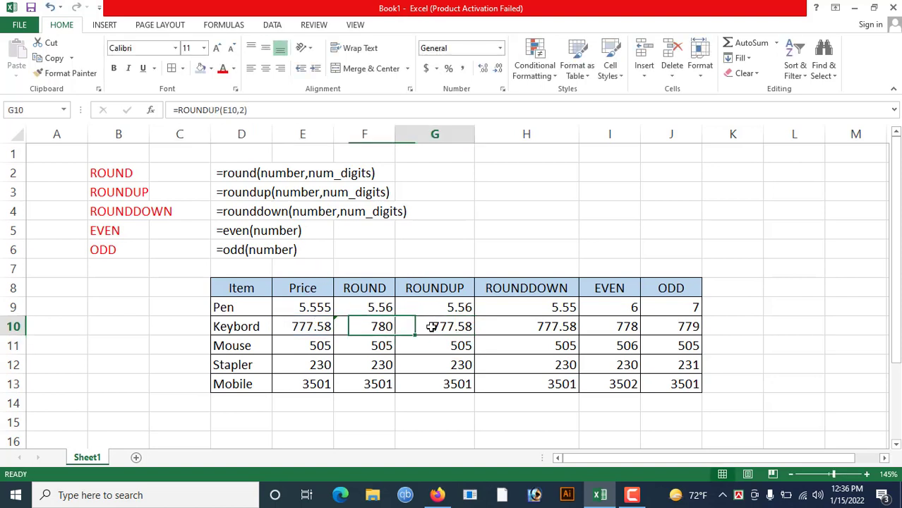
click(240, 110)
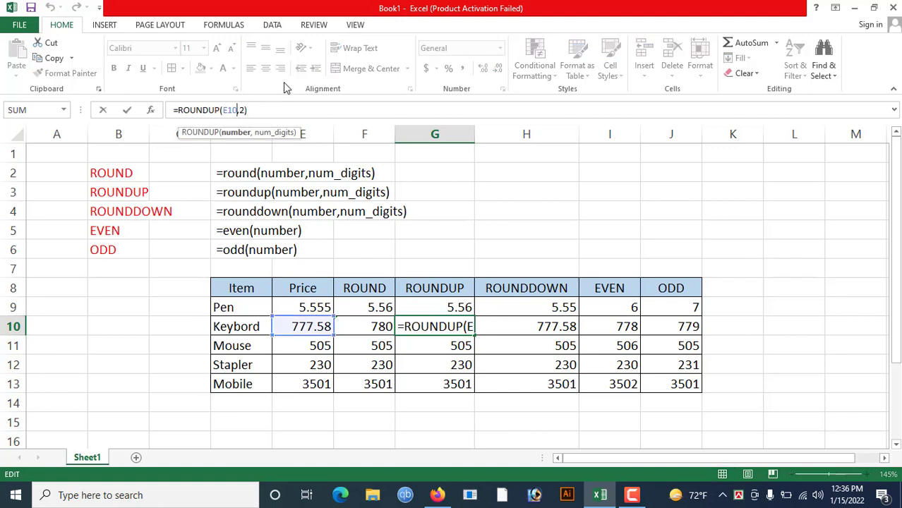
text(-1)
key(Delete)
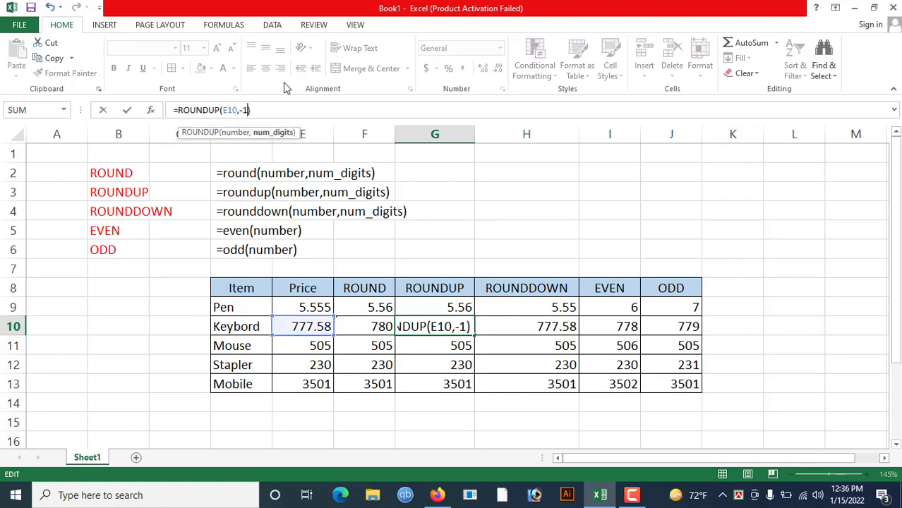
key(Return)
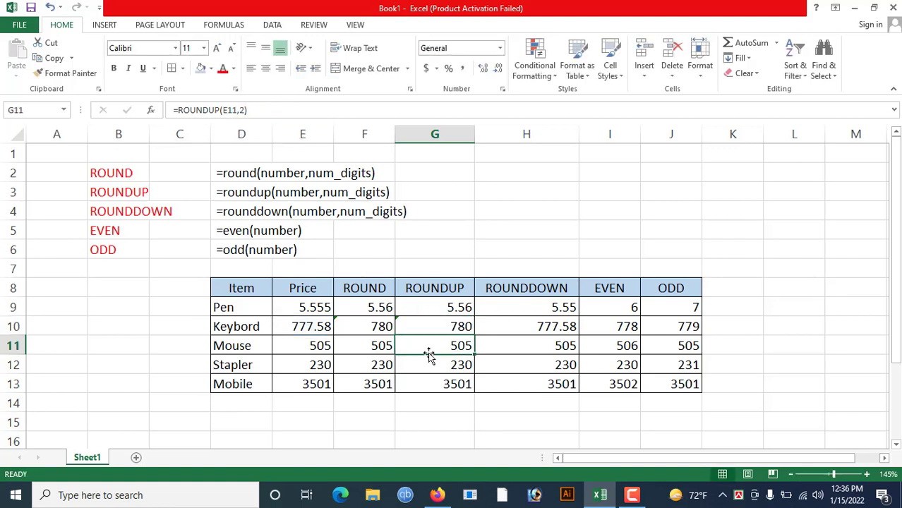
click(454, 325)
Change the Keybord ROUNDDOWN formula in H10 to =ROUNDDOWN(E10,-1) to round down to the lower ten
click(530, 326)
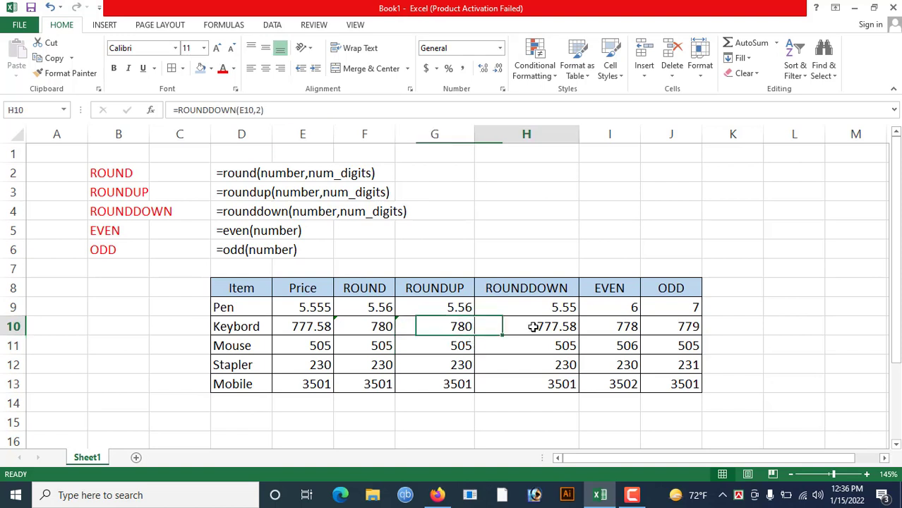
click(257, 110)
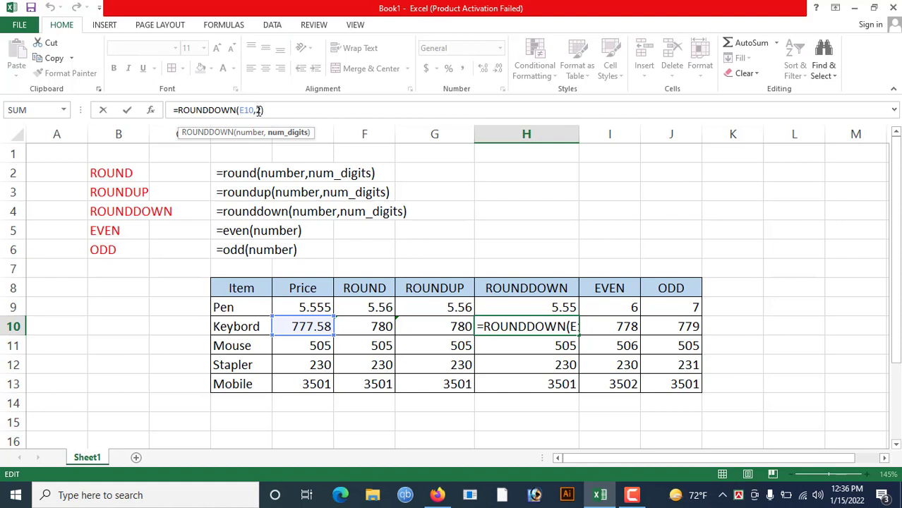
key(BackSpace)
text(-1)
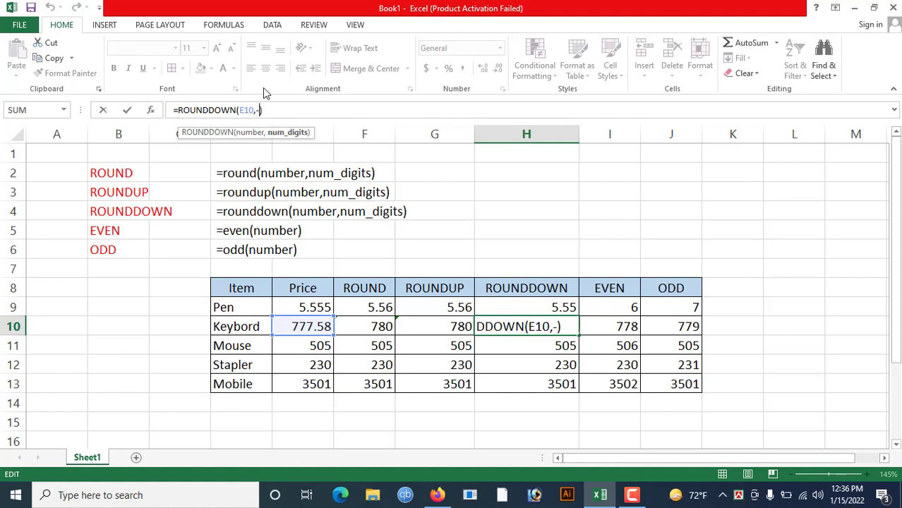
key(Return)
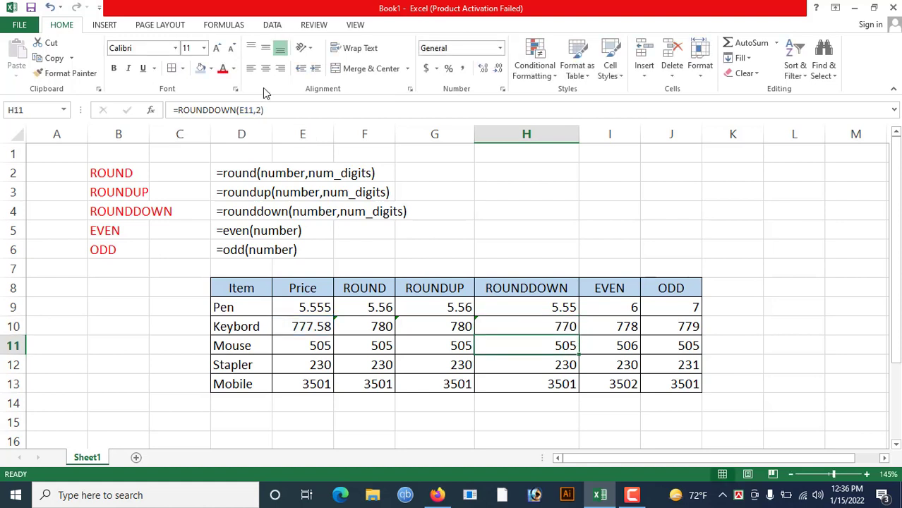
key(Up)
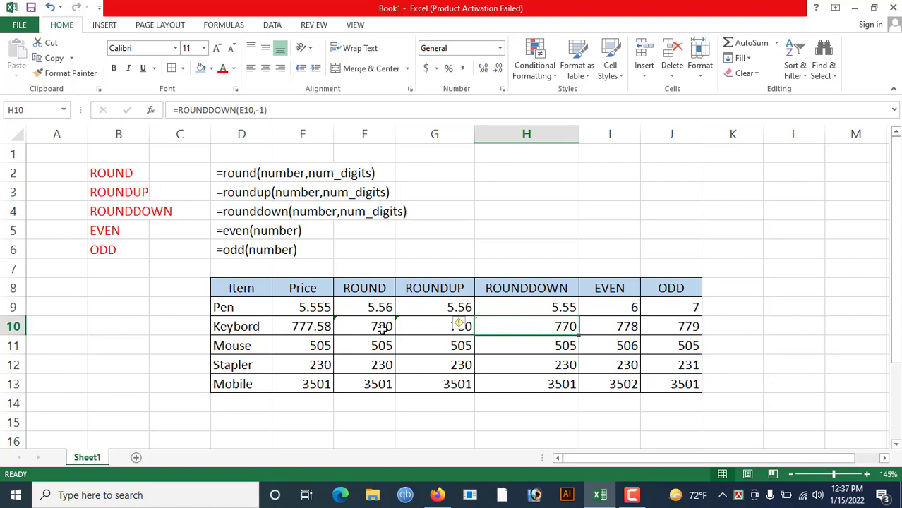
Review the Pen row's price in E9 alongside its ROUND and ROUNDUP formulas in F9 and G9
click(314, 307)
click(362, 307)
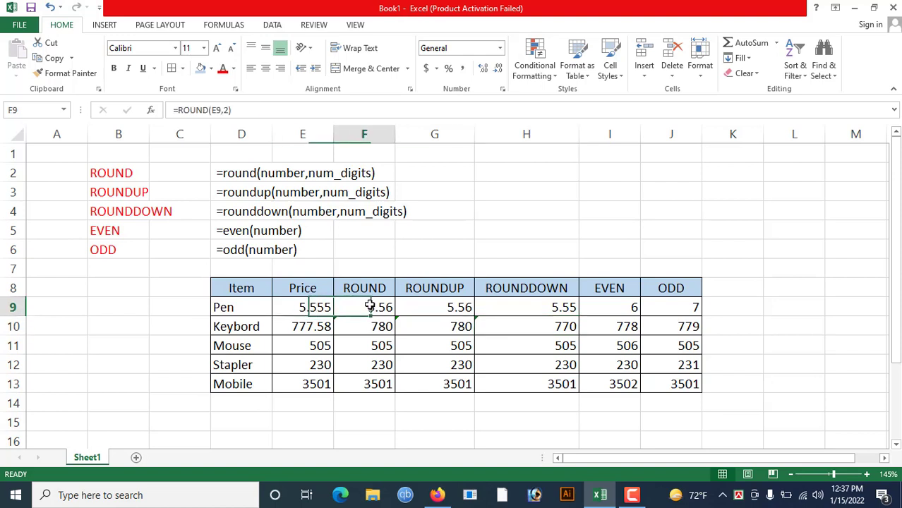
click(428, 311)
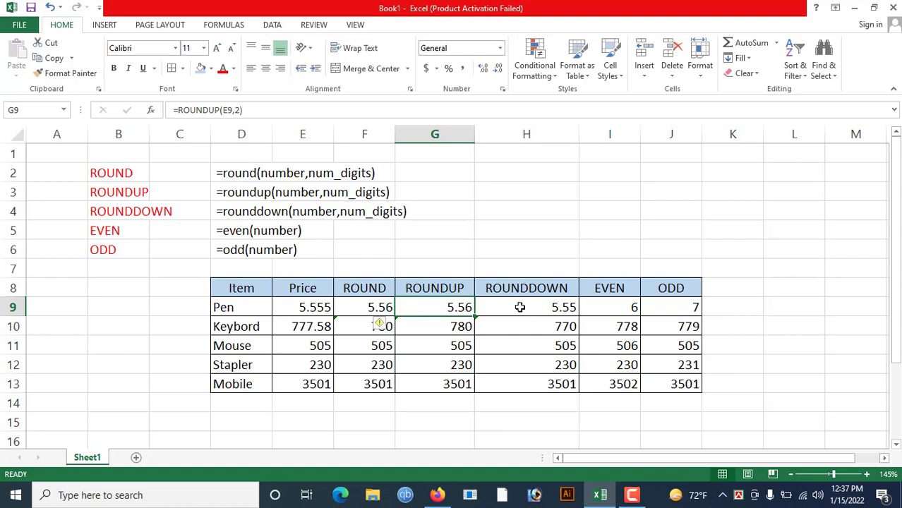
Change the Keybord ROUNDUP formula in G10 to =ROUNDUP(E10,-2) to round up to the next hundred
key(Down)
key(Down)
key(Up)
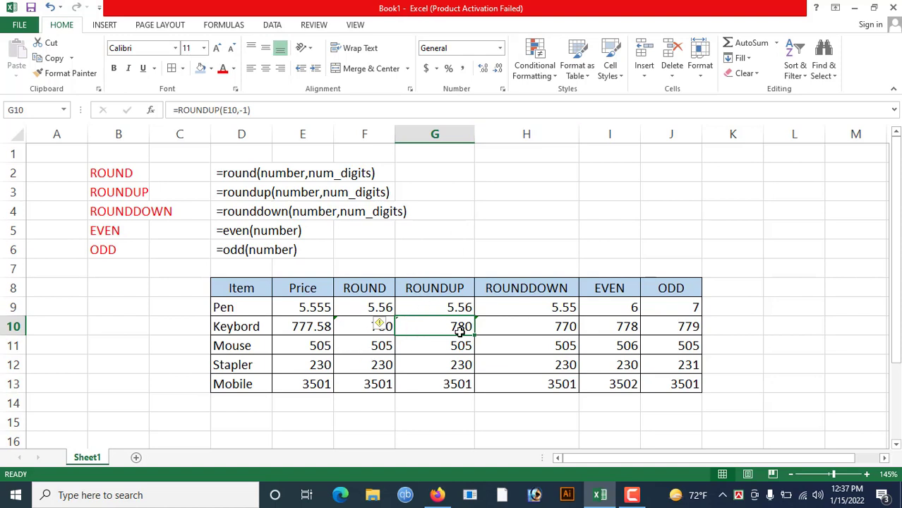
click(245, 112)
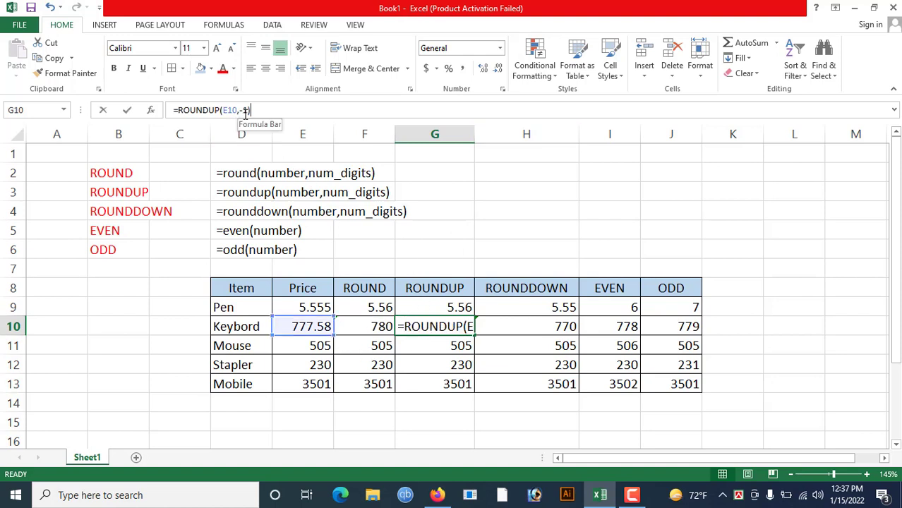
text(2)
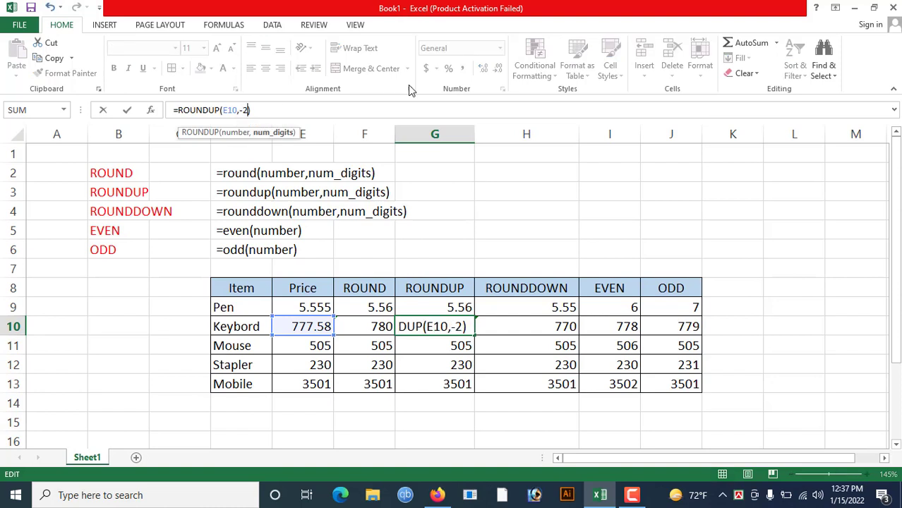
key(Return)
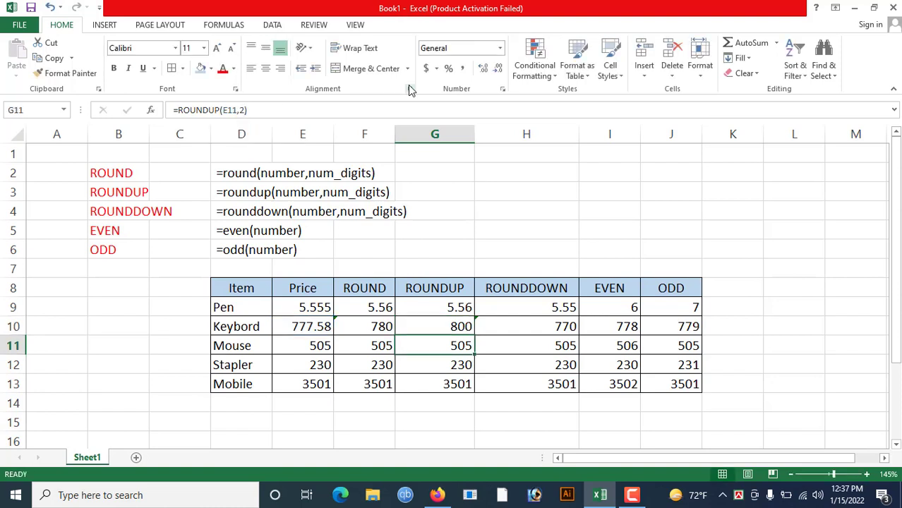
click(445, 326)
Change the Keybord ROUNDDOWN formula in H10 to =ROUNDDOWN(E10,-2) to round down to the lower hundred
click(549, 328)
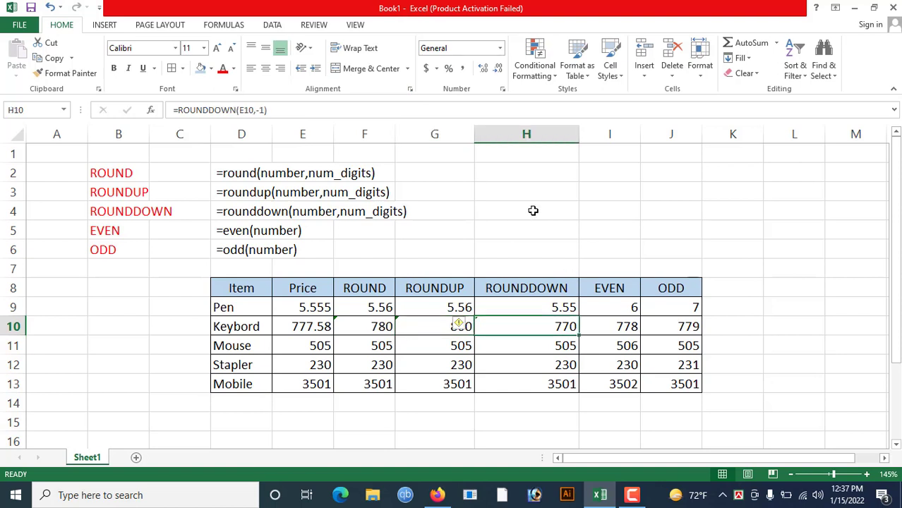
click(258, 111)
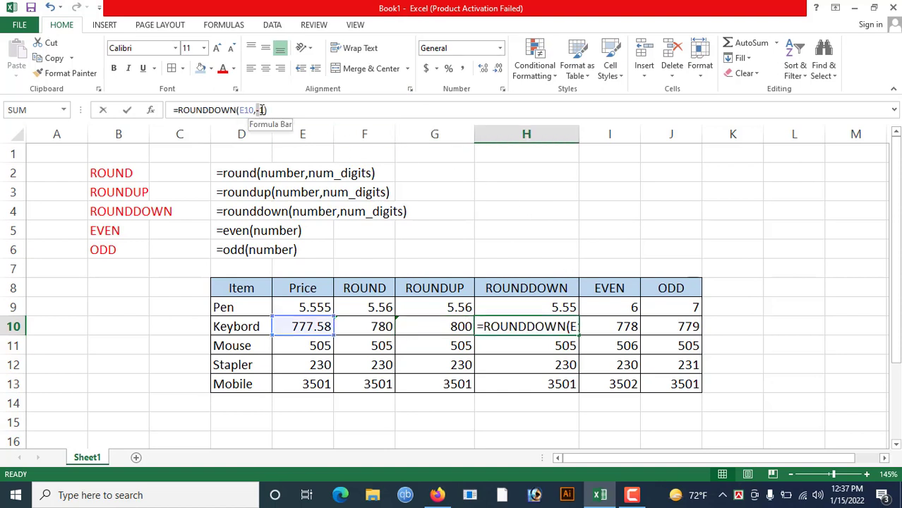
key(BackSpace)
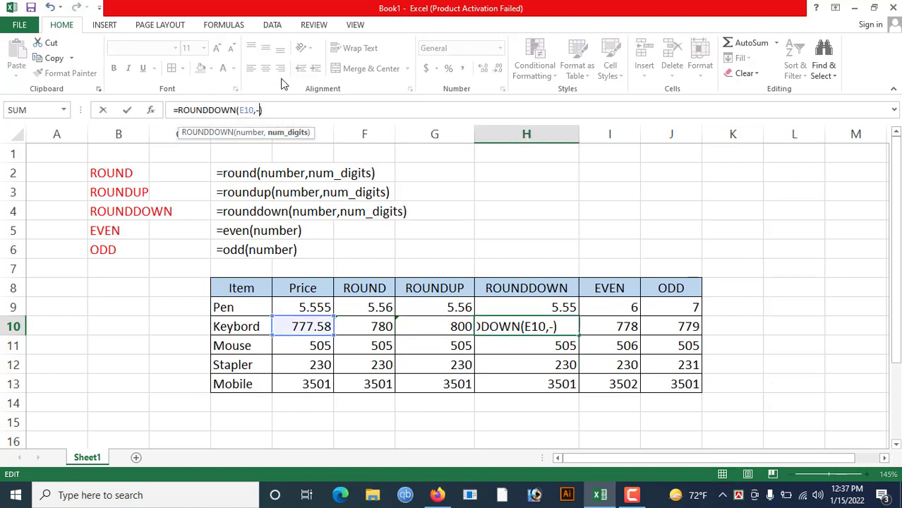
text(2)
key(Return)
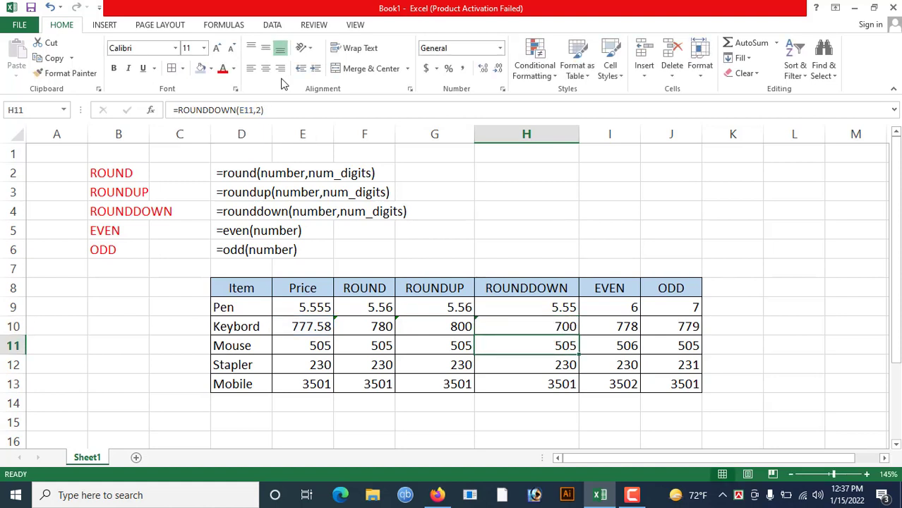